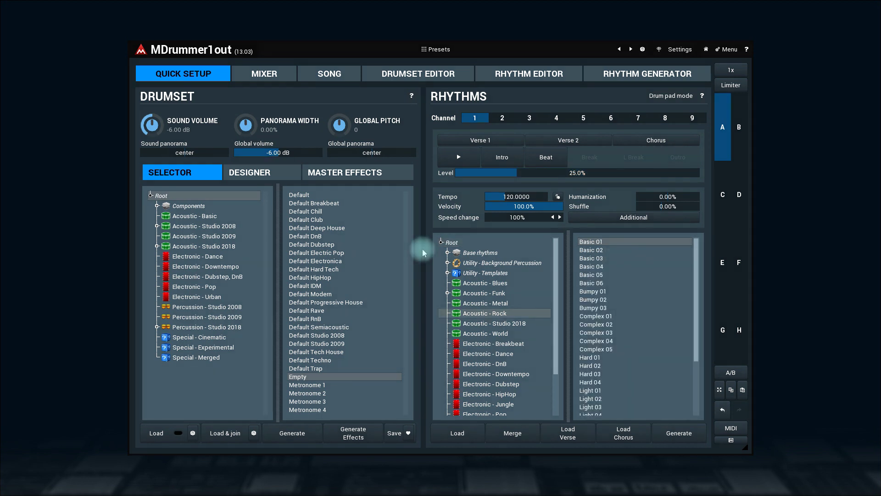
# Step: Load an Acoustic - Studio 2018 drumset preset and audition it with the Verse 1 rhythm
pyautogui.click(230, 248)
pyautogui.click(308, 237)
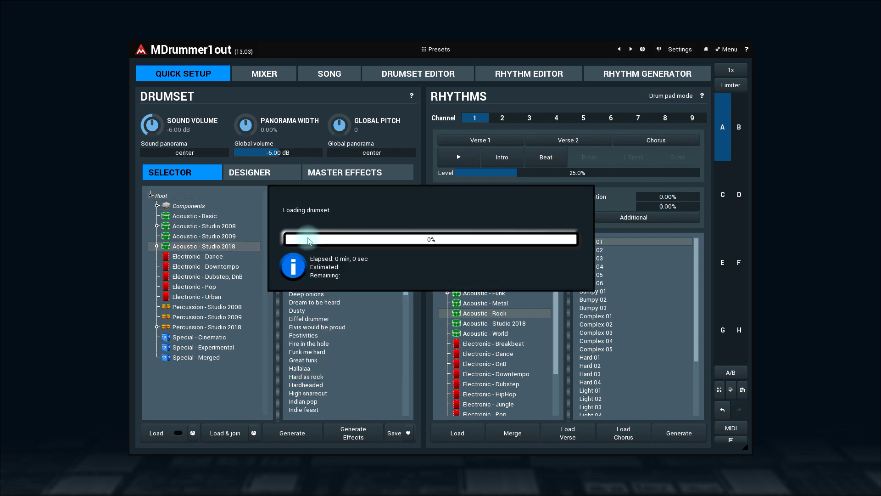
pyautogui.click(477, 142)
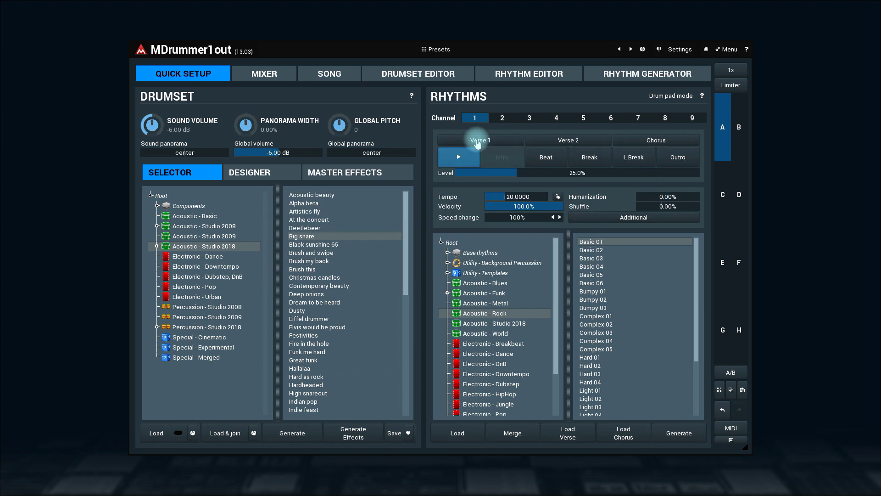
pyautogui.click(458, 156)
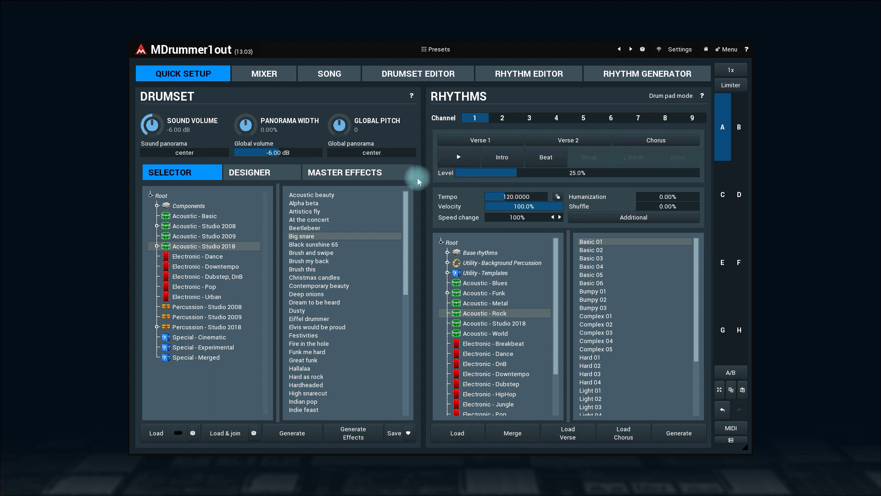
# Step: With instant loading on and the rhythm playing, try Fire in the hole, then Hard as rock
pyautogui.click(178, 433)
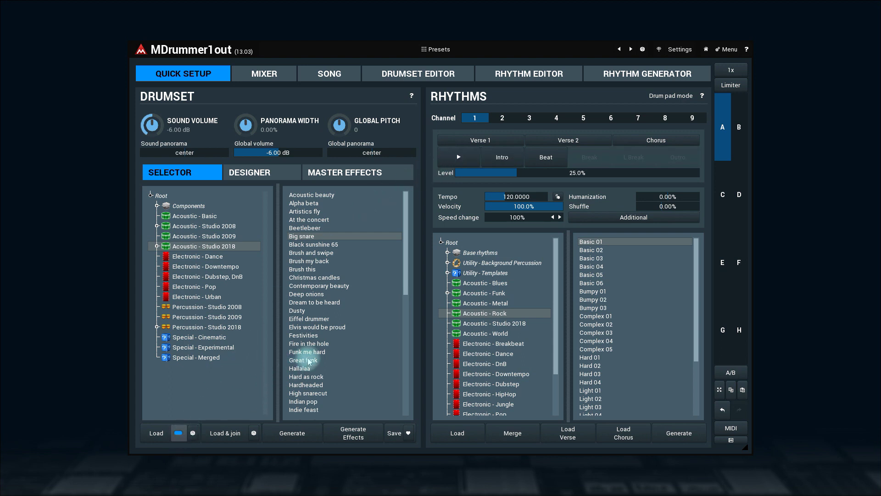
pyautogui.click(459, 157)
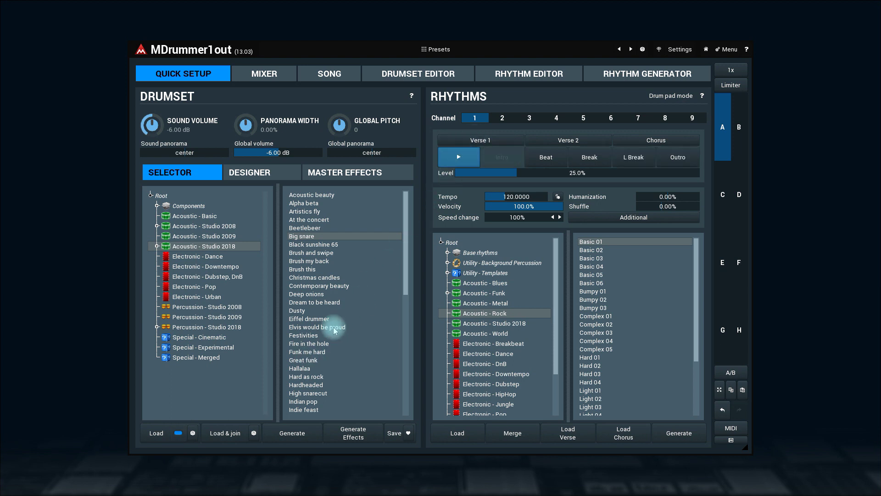
pyautogui.click(314, 344)
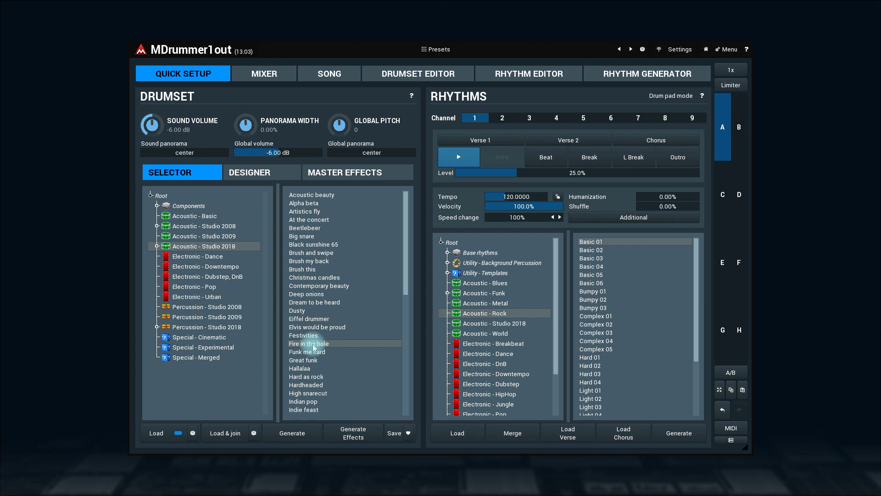
pyautogui.click(305, 377)
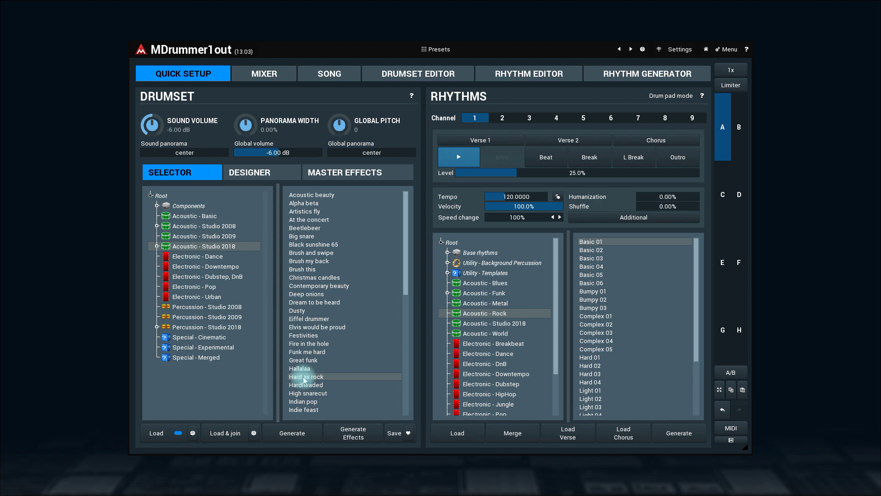
# Step: Turn off instant loading, load Brush this, then randomize the kit twice to reach Great funk
pyautogui.click(459, 161)
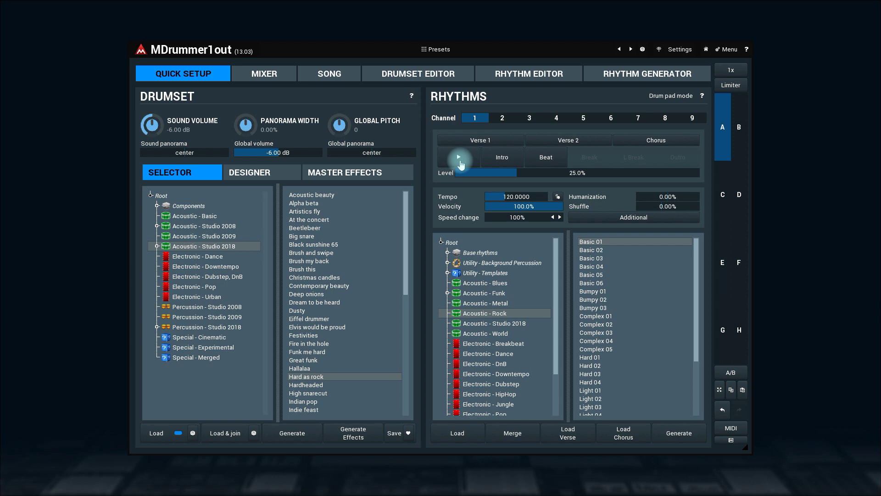
pyautogui.click(178, 433)
pyautogui.click(193, 433)
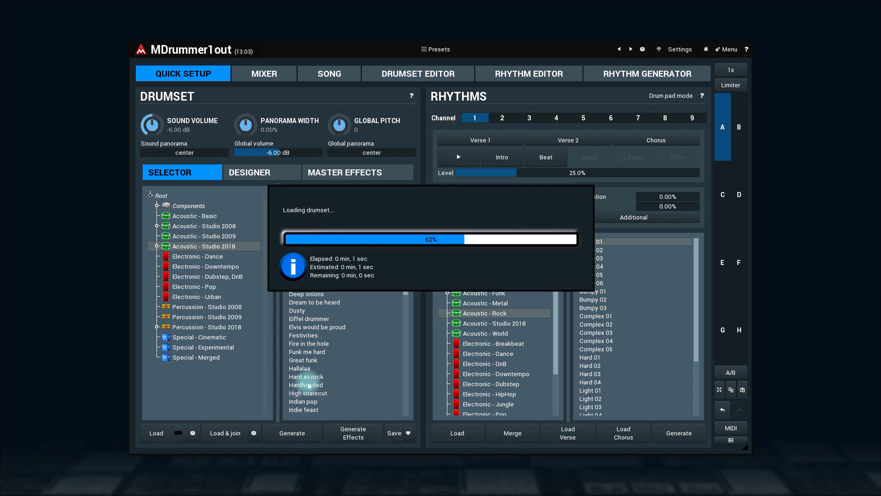
pyautogui.click(459, 157)
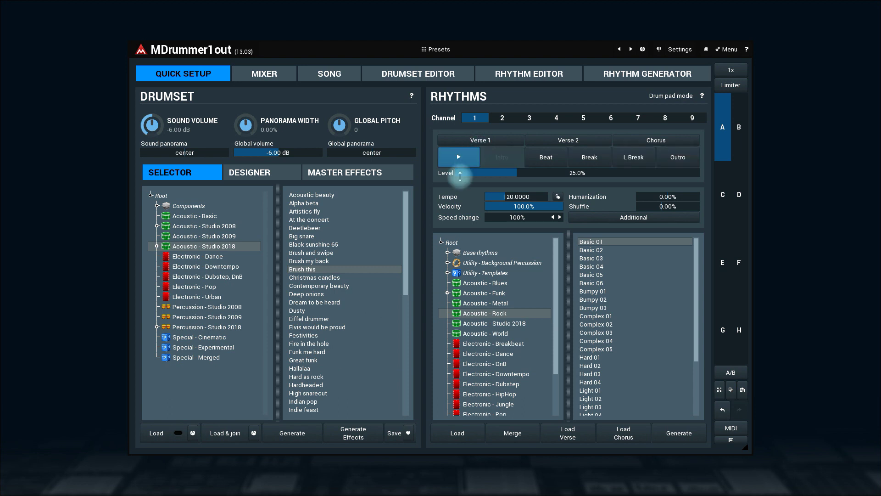
pyautogui.click(193, 434)
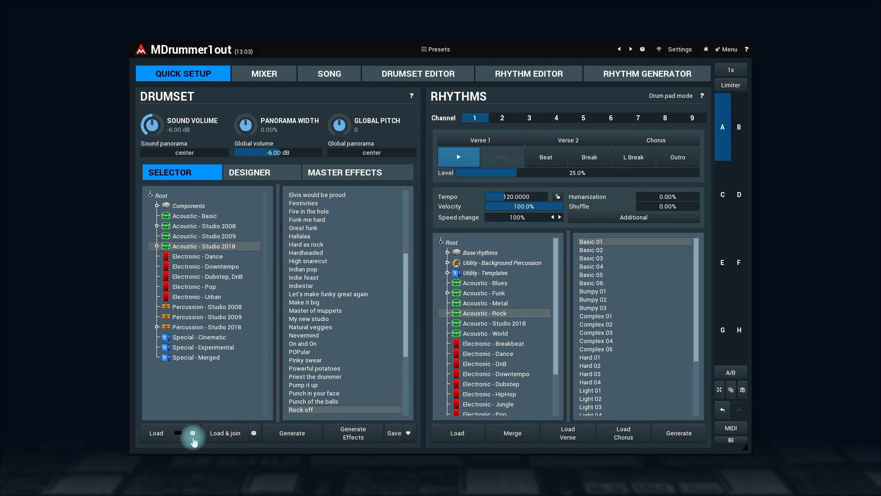
pyautogui.click(192, 434)
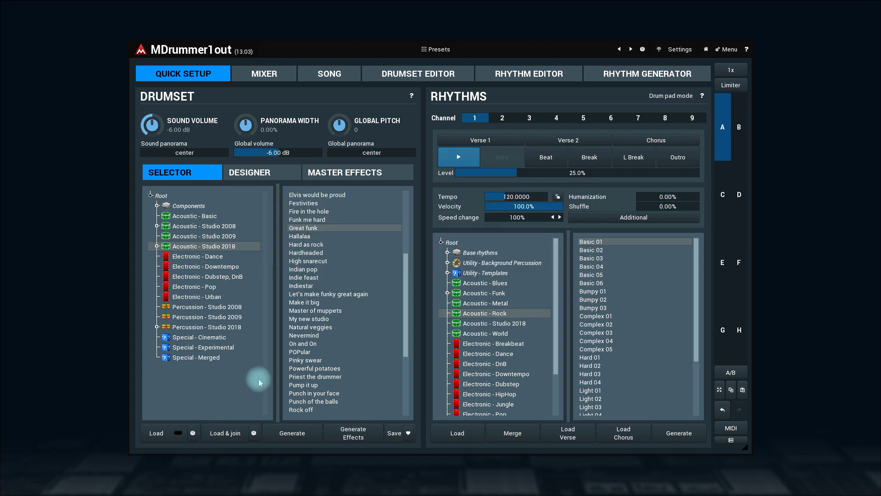
pyautogui.click(460, 162)
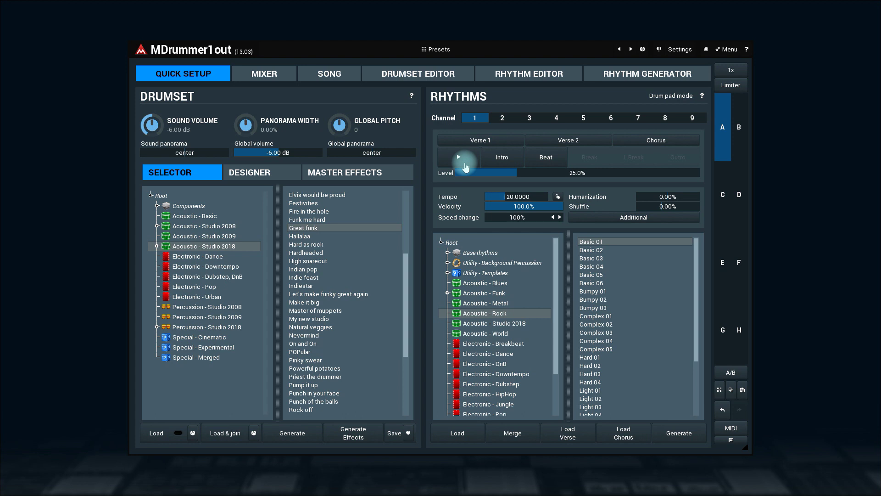
# Step: While the rhythm plays, join the Electronic - Downtempo IDM 02 drumset into the kit
pyautogui.click(458, 157)
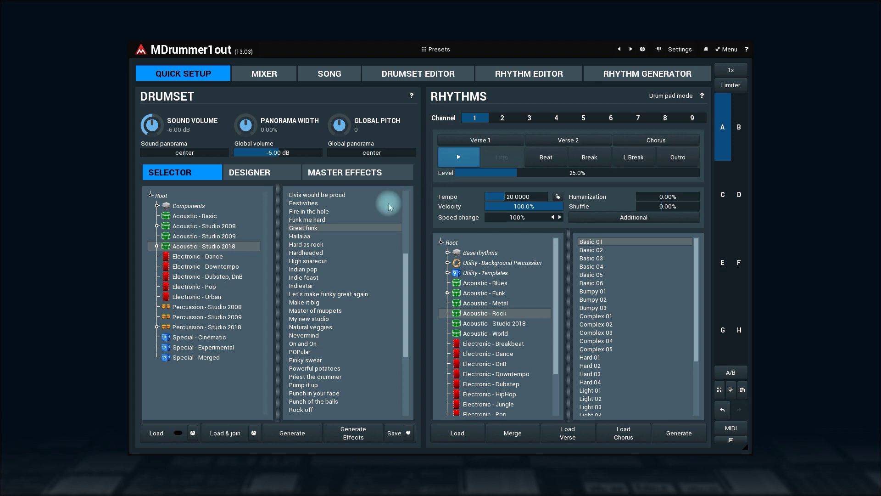
pyautogui.click(227, 266)
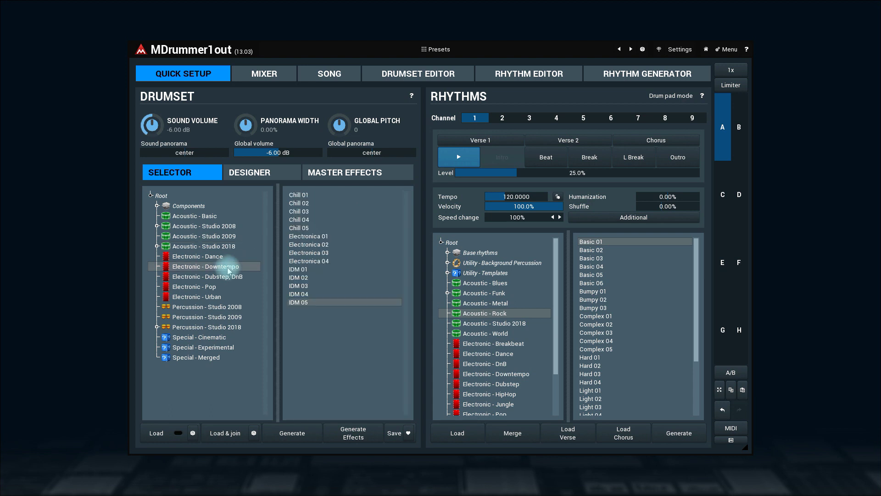
pyautogui.click(302, 278)
pyautogui.click(228, 434)
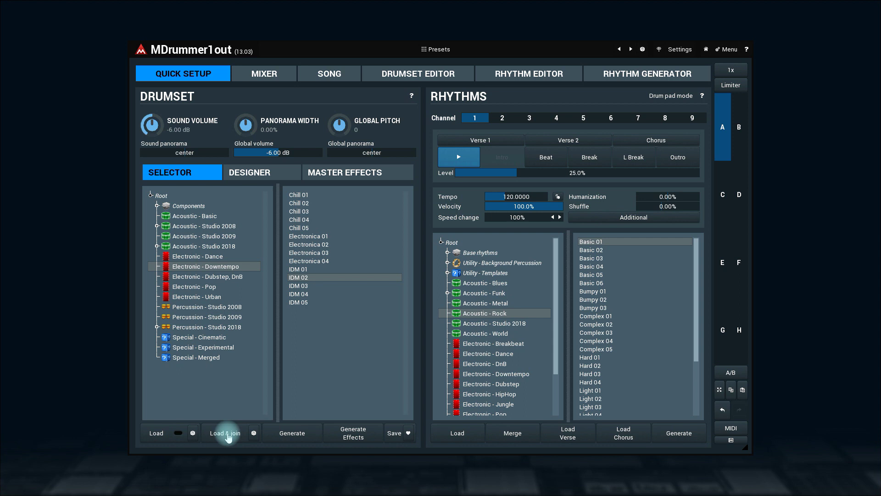
# Step: Join the Electronic - Pop Dione drumset into the kit as well
pyautogui.click(207, 286)
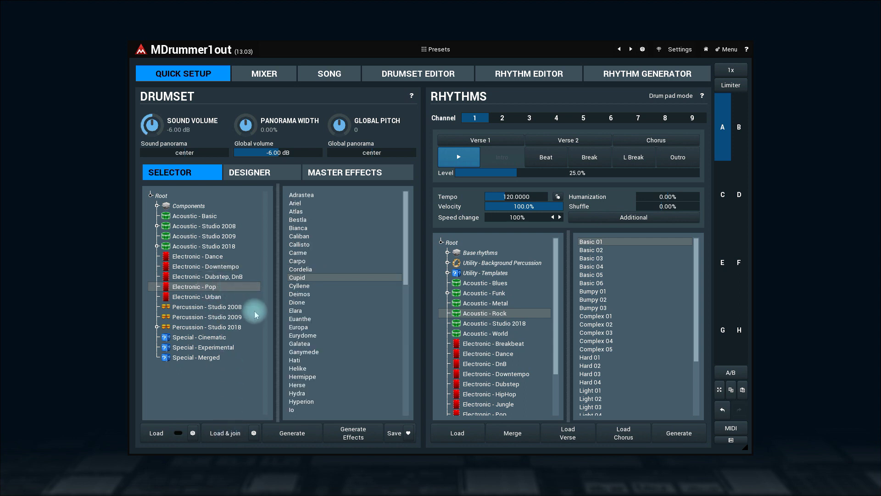
pyautogui.click(297, 302)
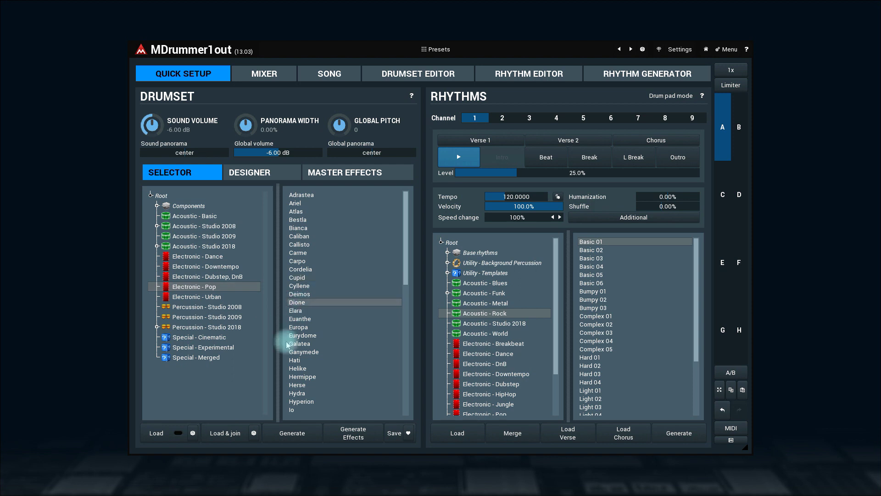
pyautogui.click(230, 433)
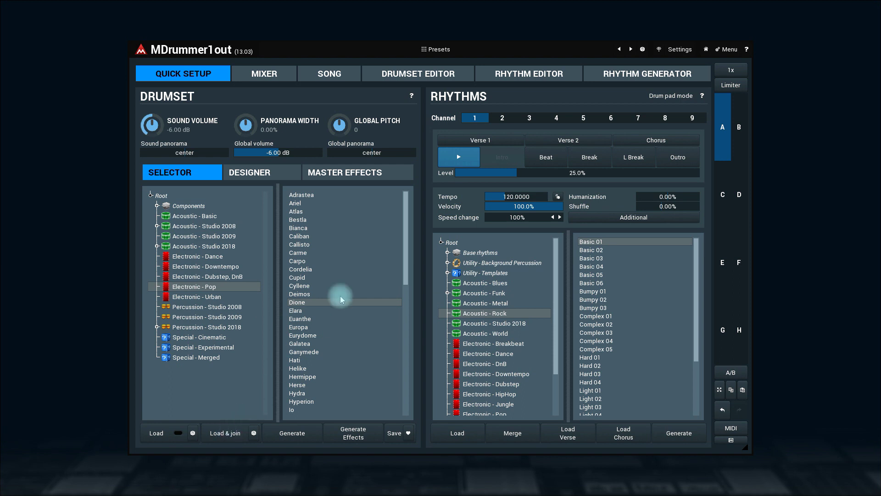
# Step: Stop playback and auto-generate a new drumset three times in a row
pyautogui.click(456, 161)
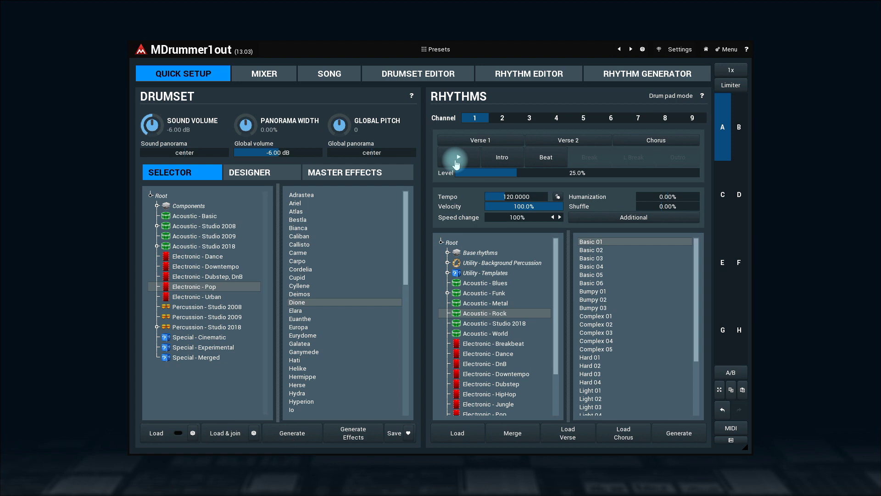
pyautogui.click(291, 435)
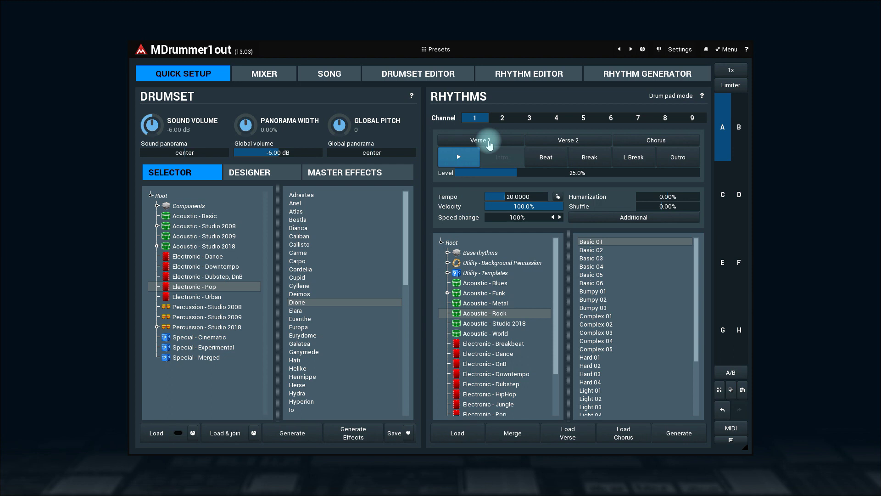
pyautogui.click(296, 435)
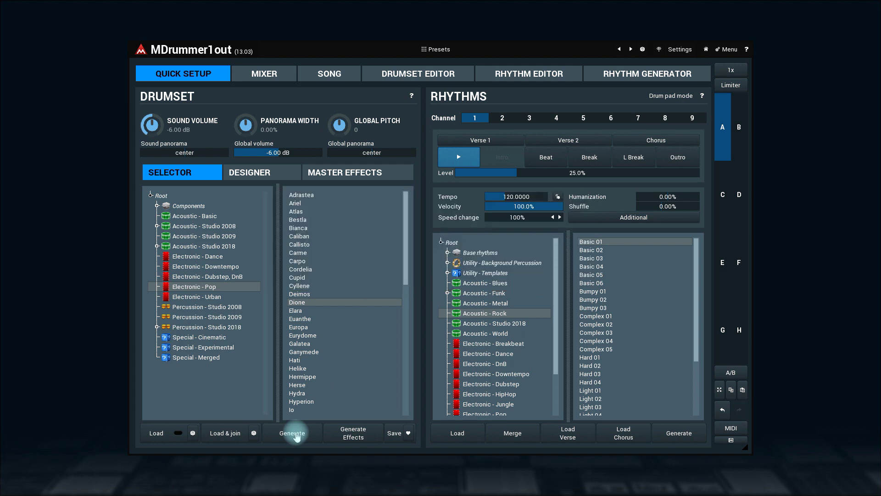
pyautogui.click(296, 435)
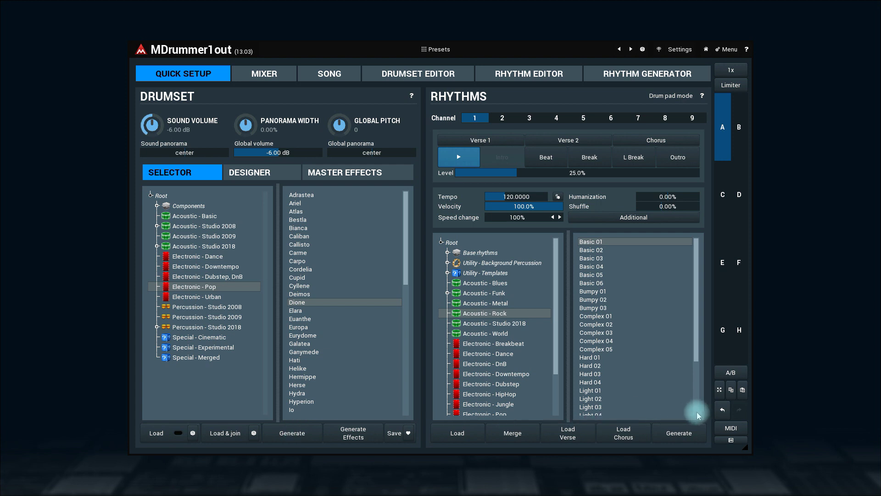
# Step: Undo to the Funky lemon kit and briefly audition it with Verse 1
pyautogui.click(722, 410)
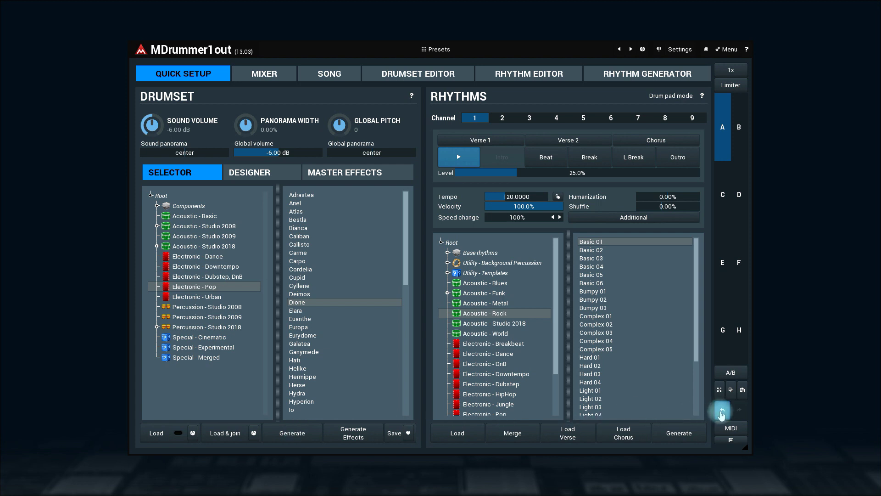
pyautogui.click(487, 145)
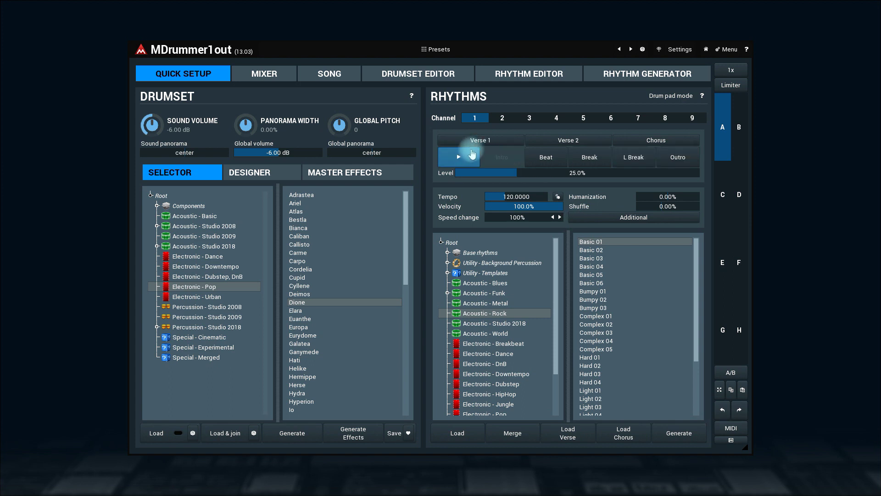
pyautogui.click(460, 157)
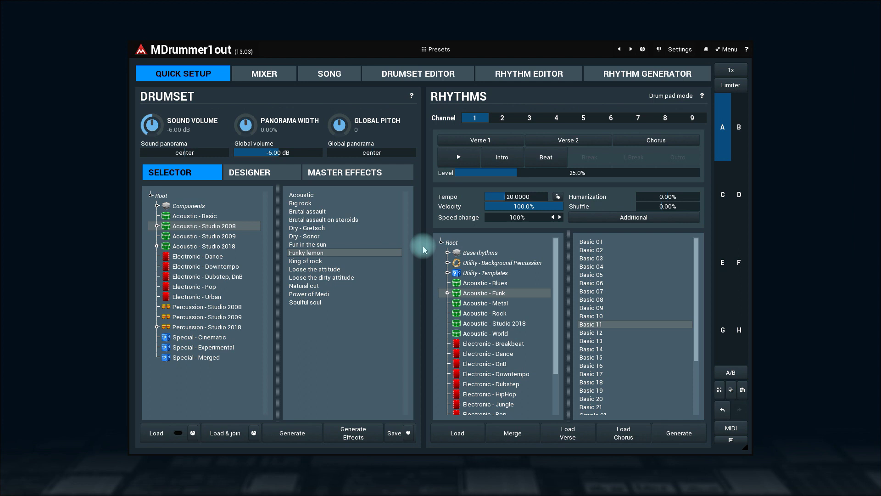
# Step: Regenerate the Funky lemon kit's random effects twice while the rhythm plays, then stop
pyautogui.click(473, 153)
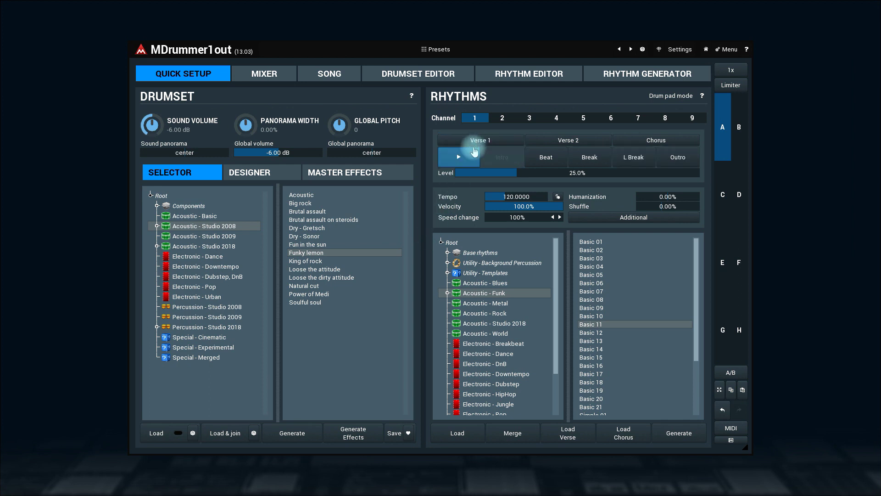
pyautogui.click(364, 437)
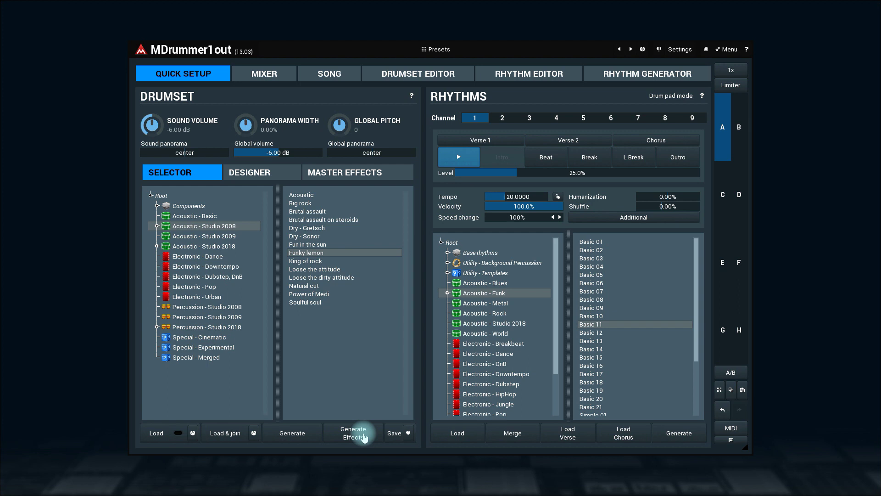
pyautogui.click(364, 438)
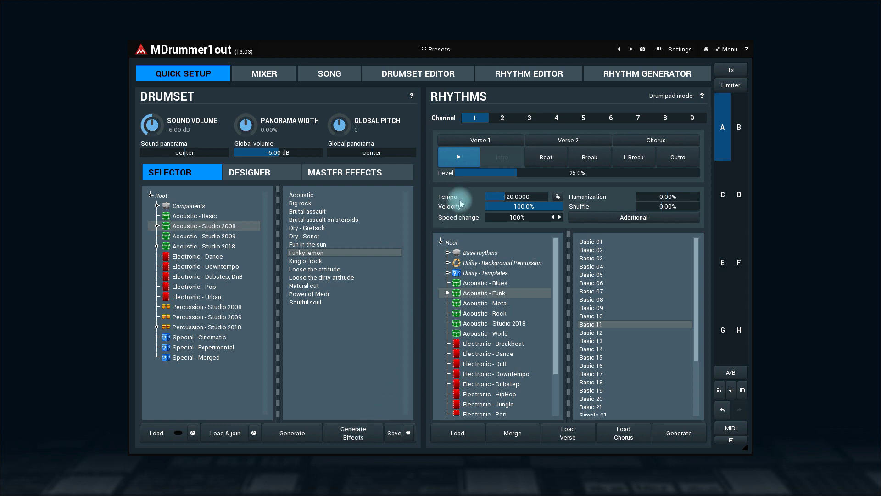
pyautogui.click(462, 158)
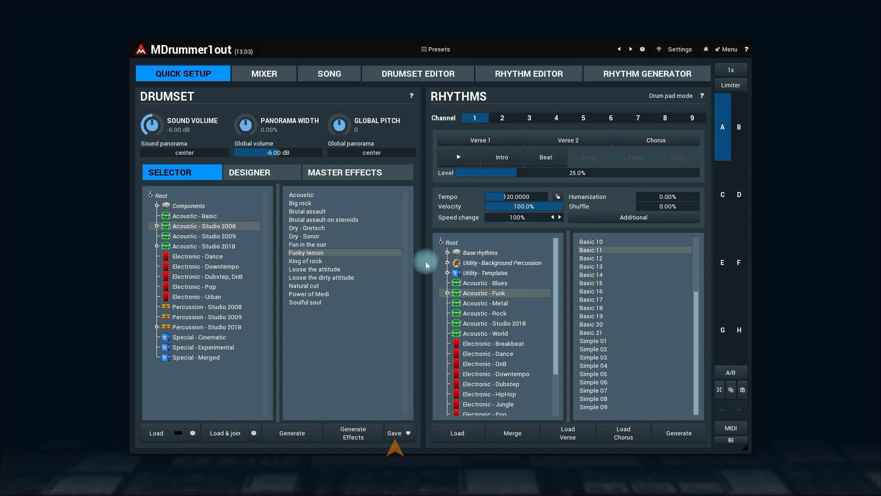
# Step: Save the kit into Acoustic - Studio 2008 under the name 'Huge lemon'
pyautogui.click(395, 432)
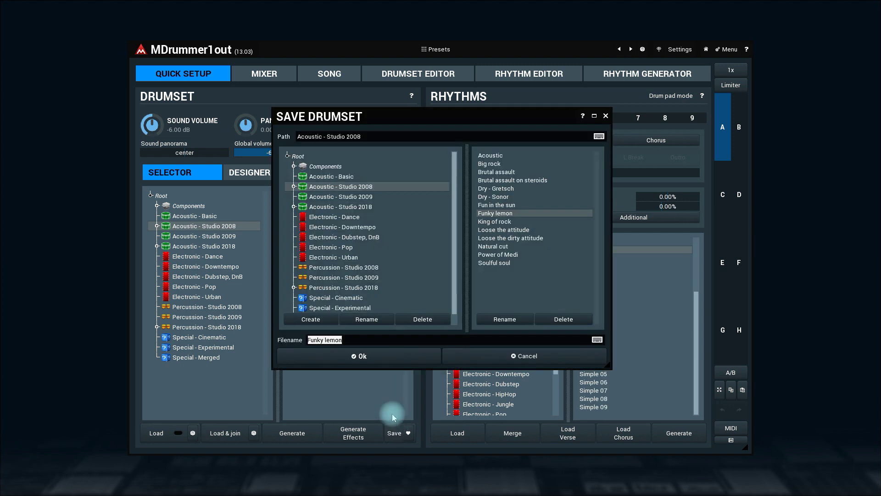
pyautogui.click(358, 196)
pyautogui.click(360, 186)
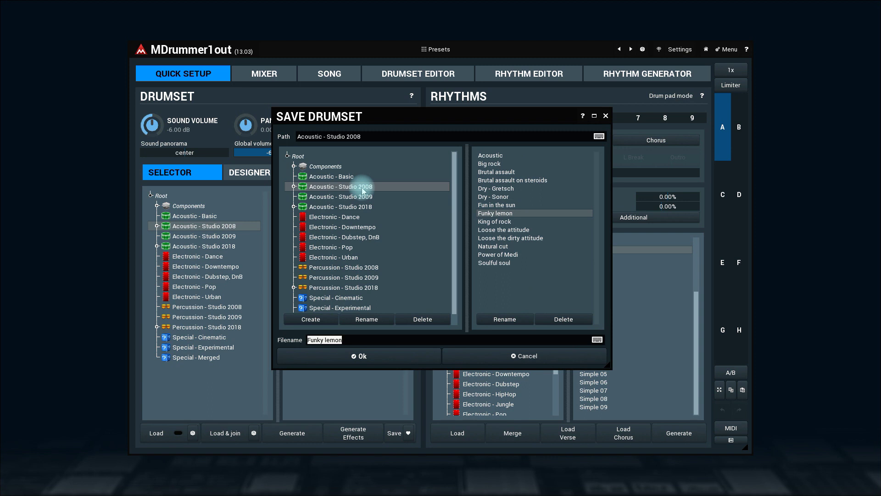
pyautogui.click(323, 341)
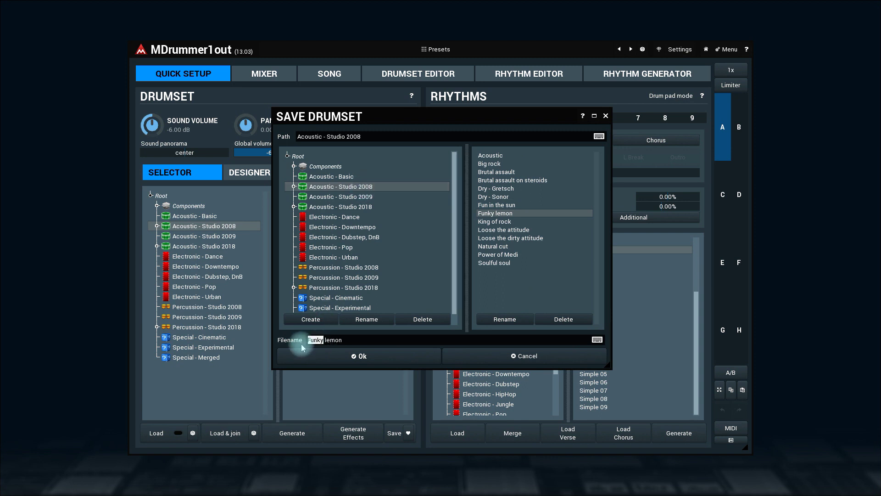
pyautogui.press('BackSpace')
pyautogui.press('BackSpace')
pyautogui.press('BackSpace')
pyautogui.press('BackSpace')
pyautogui.press('BackSpace')
pyautogui.write('Huge')
pyautogui.click(302, 348)
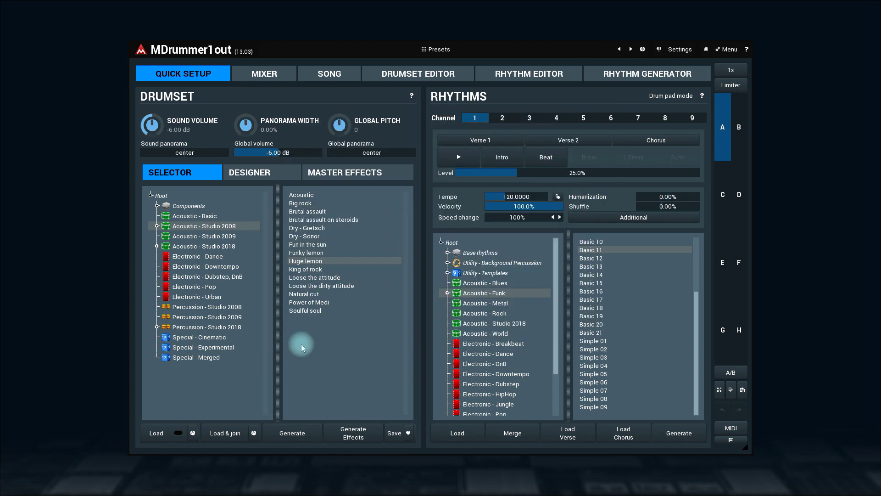
# Step: Favourite the kit, view the FAVOURITES collection, and add copies Huge lemon1, Huge lemon2 and Huge lemon3
pyautogui.click(409, 433)
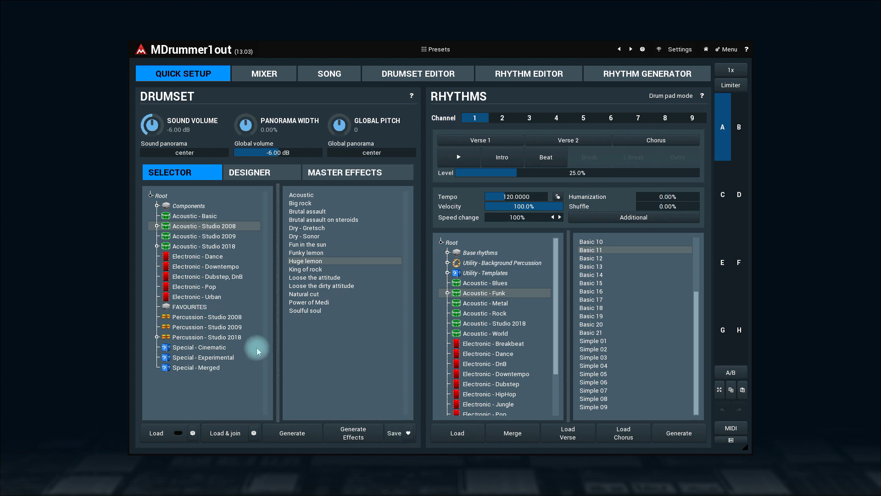
pyautogui.click(203, 307)
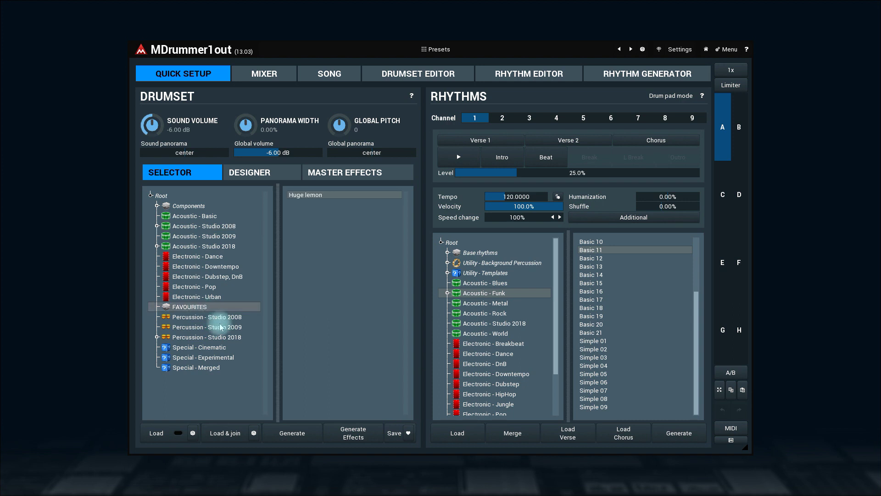
pyautogui.click(409, 434)
pyautogui.click(409, 434)
pyautogui.click(409, 434)
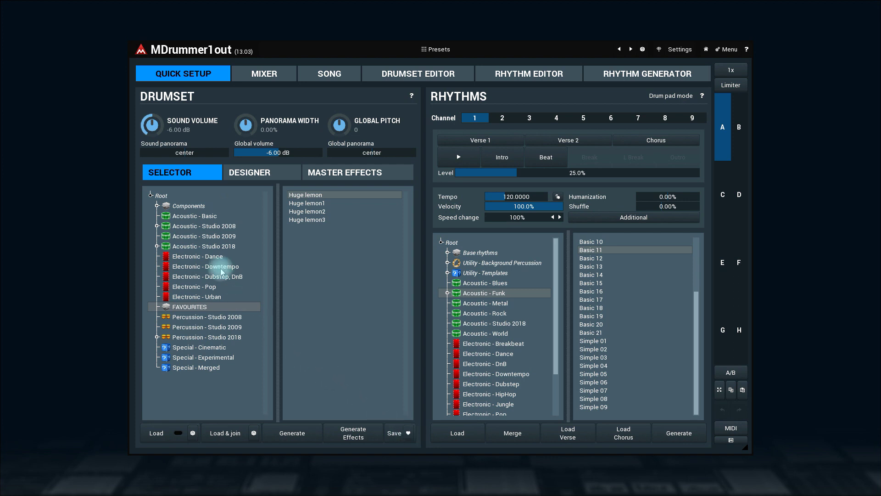
# Step: Expand Components and Bass drum 1 to list the Crazy bass drum kits
pyautogui.click(158, 206)
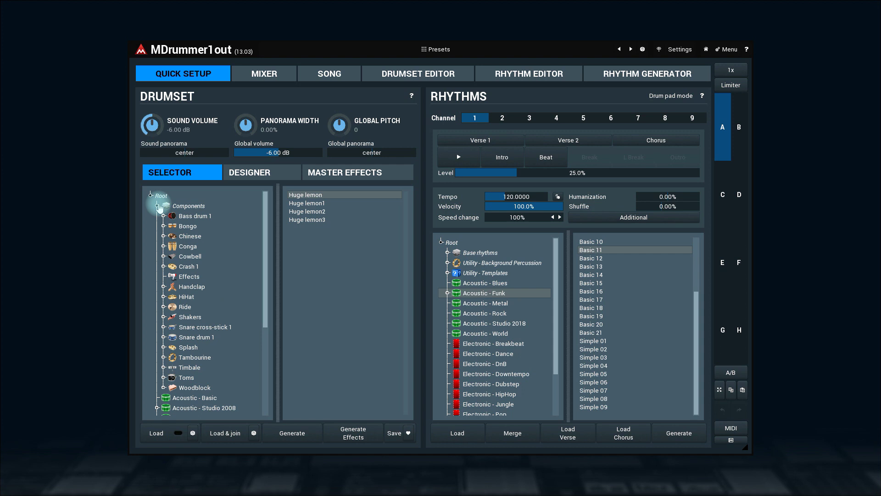
pyautogui.click(164, 215)
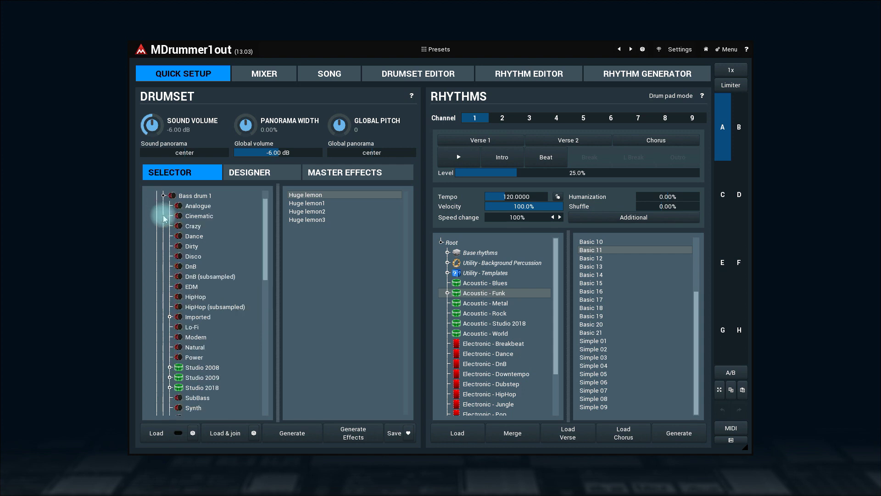
pyautogui.click(191, 225)
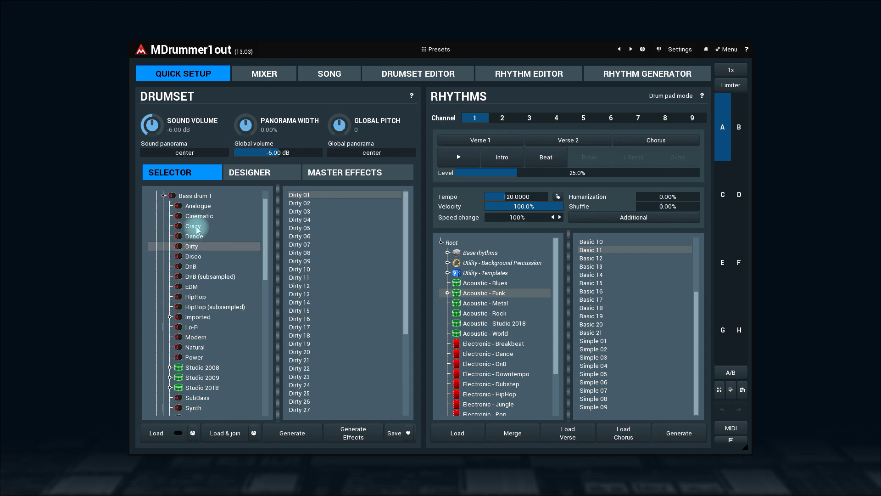
# Step: Expand the HiHat components and browse the EDM, Modern and Natural hi-hat kits
pyautogui.moveTo(268, 250); pyautogui.dragTo(269, 326)
pyautogui.click(186, 307)
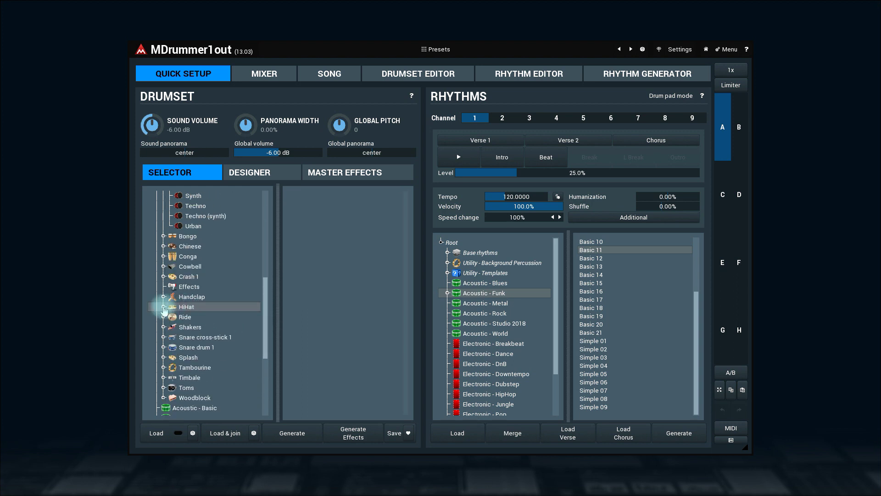
pyautogui.click(163, 307)
pyautogui.click(189, 317)
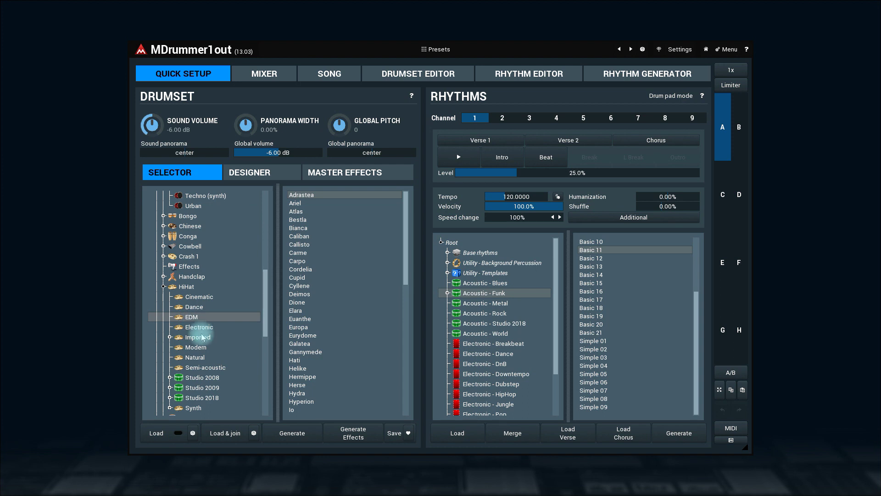
pyautogui.click(201, 349)
pyautogui.click(203, 358)
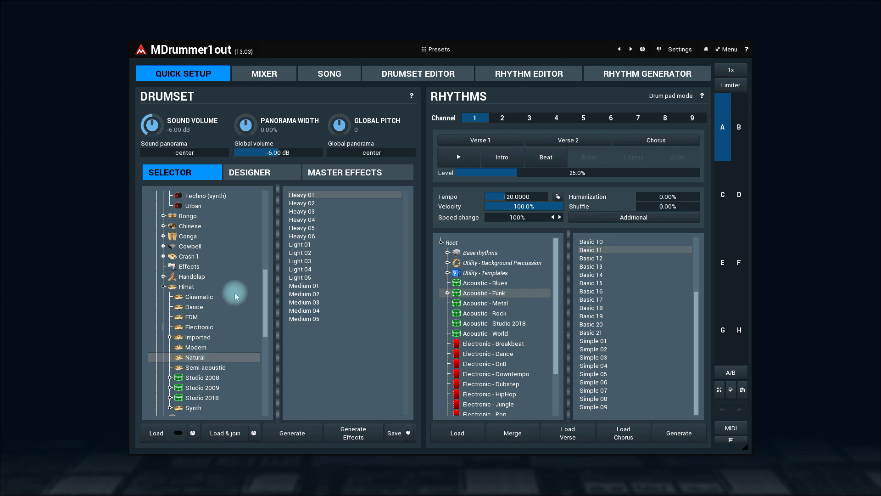
# Step: In the Designer, filter through Drums, Cymbals, Percussion and Effects, then show All
pyautogui.click(275, 173)
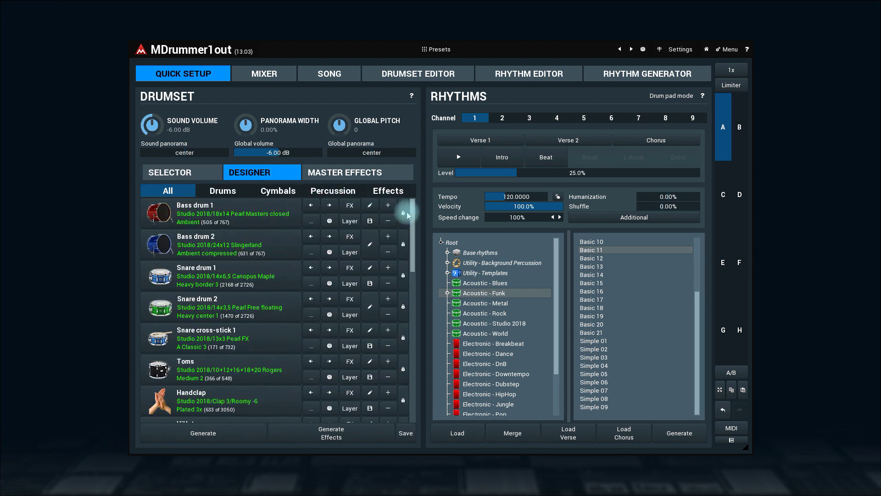
pyautogui.moveTo(412, 213)
pyautogui.mouseDown()
pyautogui.moveTo(417, 323)
pyautogui.moveTo(408, 214)
pyautogui.mouseUp()
pyautogui.click(225, 190)
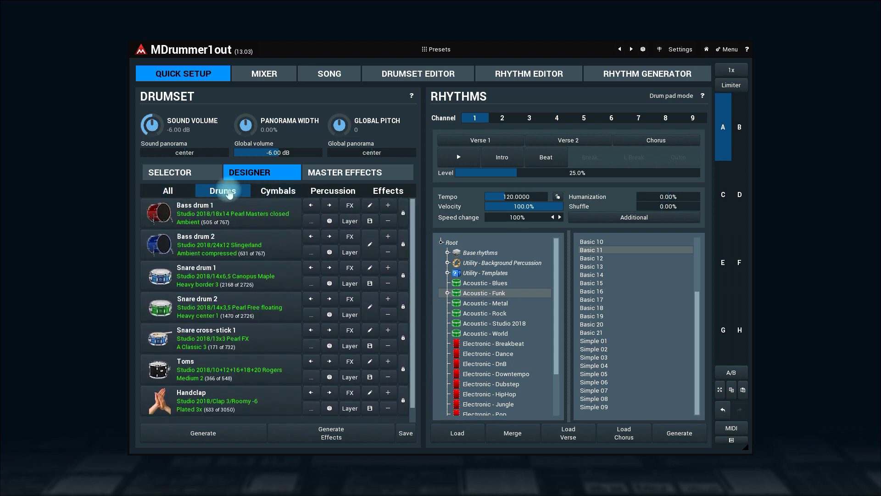
pyautogui.click(283, 197)
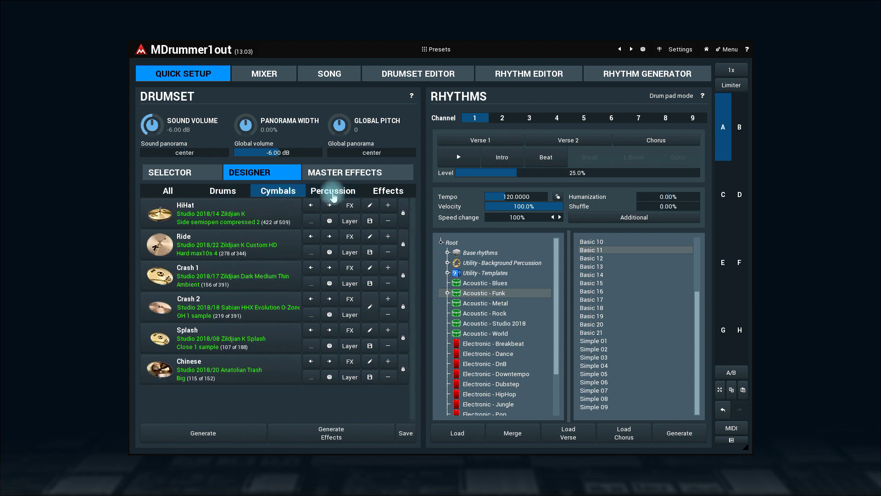
pyautogui.click(333, 195)
pyautogui.click(387, 191)
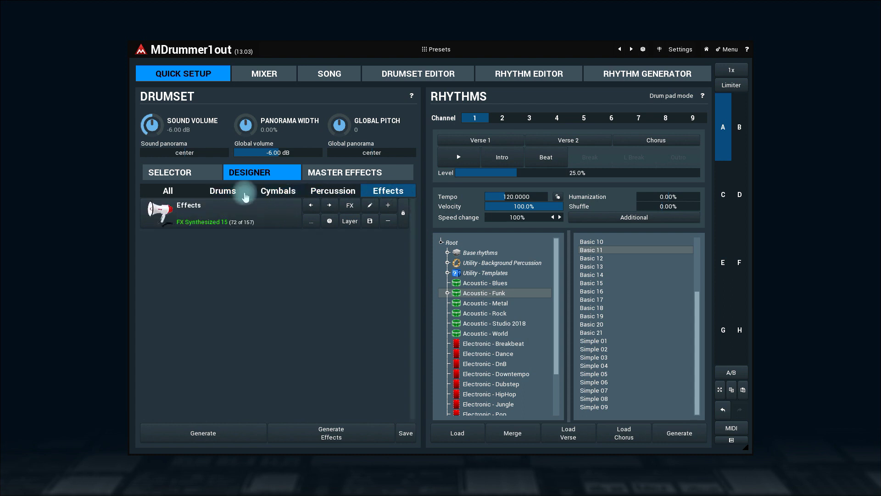
pyautogui.click(171, 193)
# Step: Preview Bass drum 1 and step Snare drum 1's sample from Heavy border 3 to Heavy border 2
pyautogui.click(285, 216)
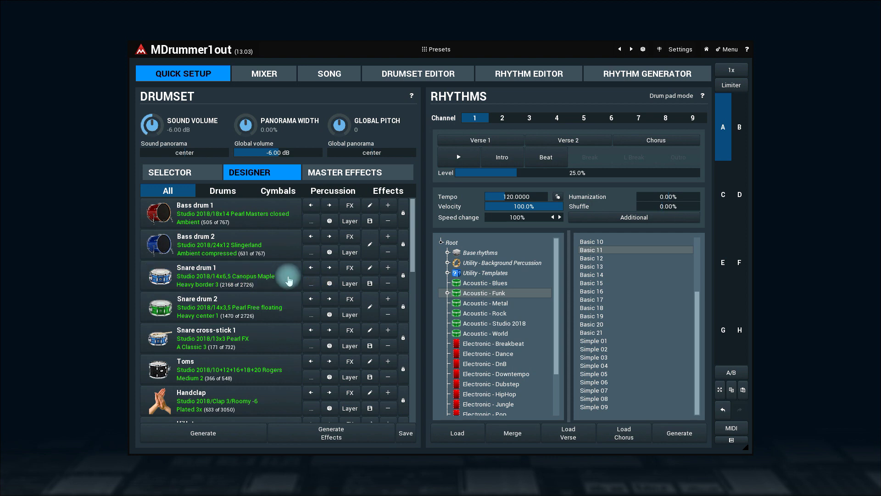
pyautogui.scroll(-1, 284, 277)
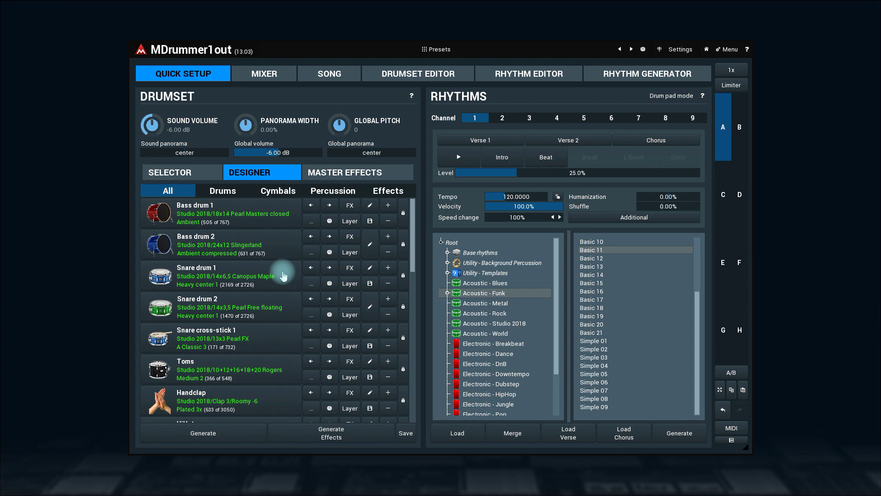
pyautogui.scroll(2, 284, 277)
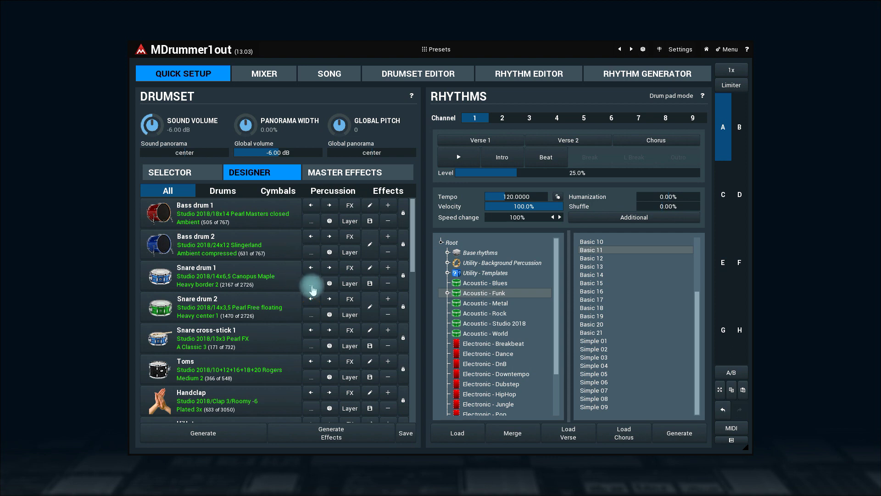
# Step: Swap Snare drum 1 to the 14x5 Slingerland reso snare 'Heavy center 3' sample and preview it
pyautogui.click(312, 284)
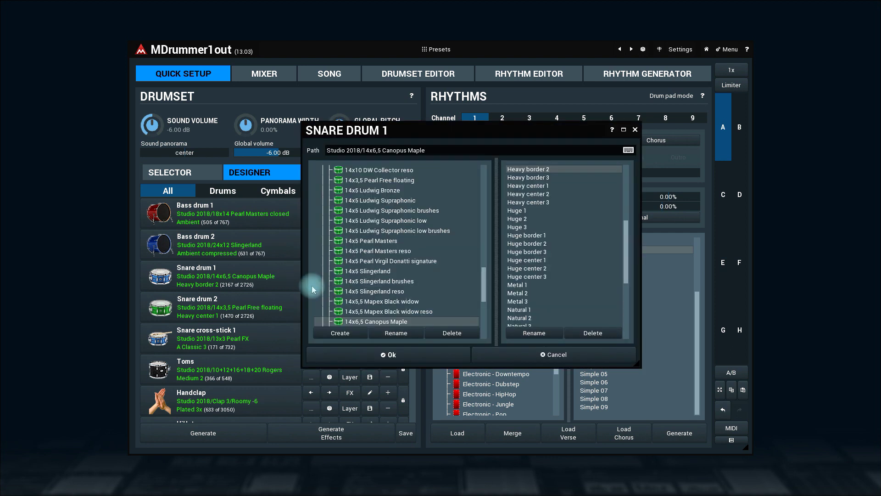
pyautogui.click(371, 292)
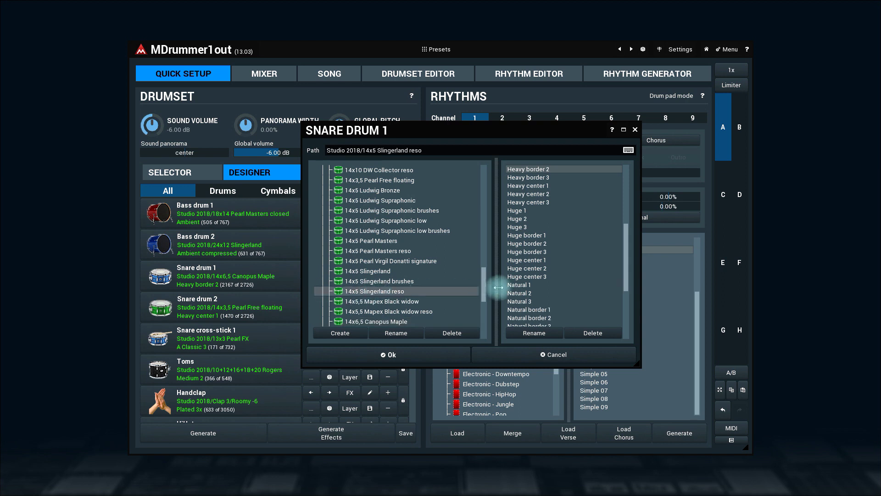
pyautogui.click(542, 202)
pyautogui.click(390, 355)
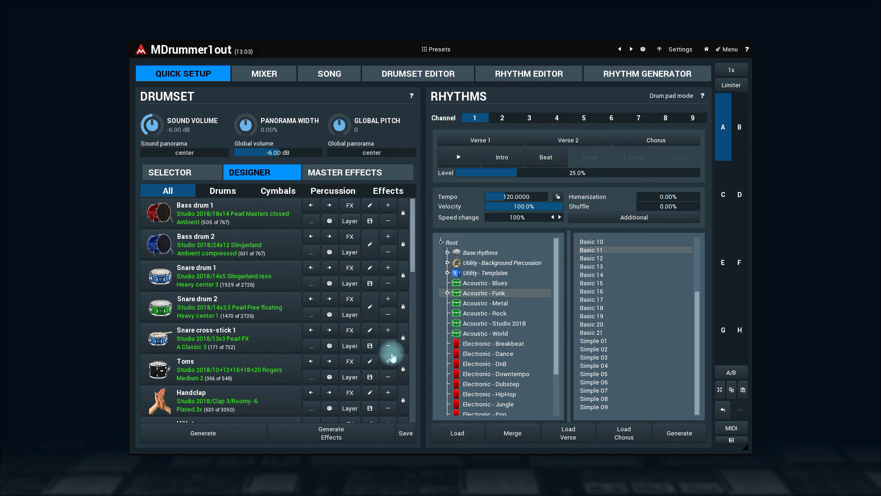
pyautogui.click(287, 279)
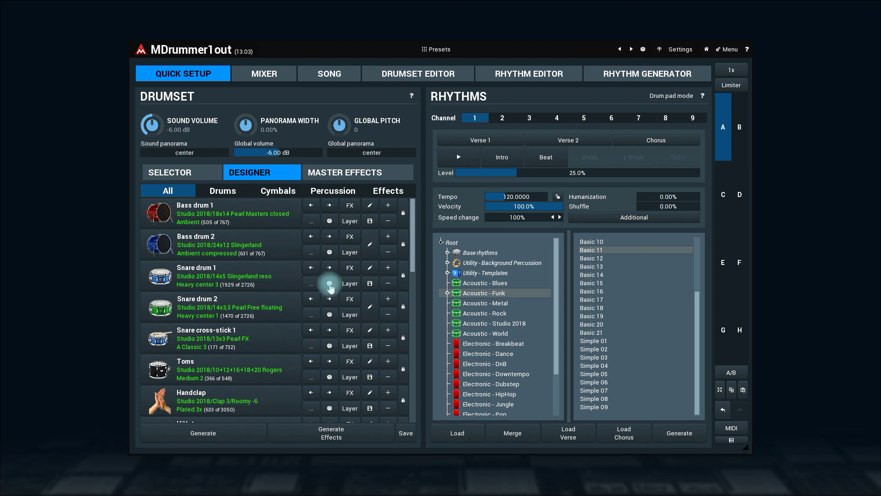
# Step: Randomise Snare drum 1's sample until it lands on Modern 'Pop 02 High', then try its FX button
pyautogui.click(330, 285)
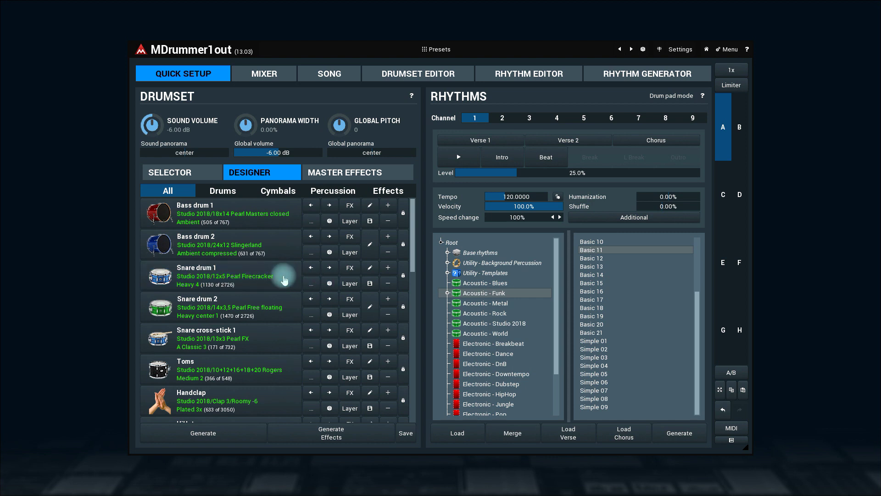
pyautogui.click(329, 284)
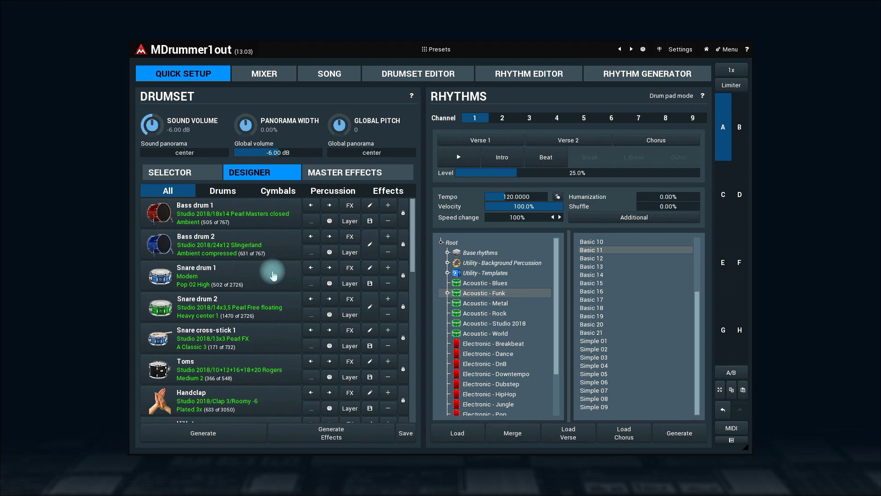
pyautogui.click(349, 267)
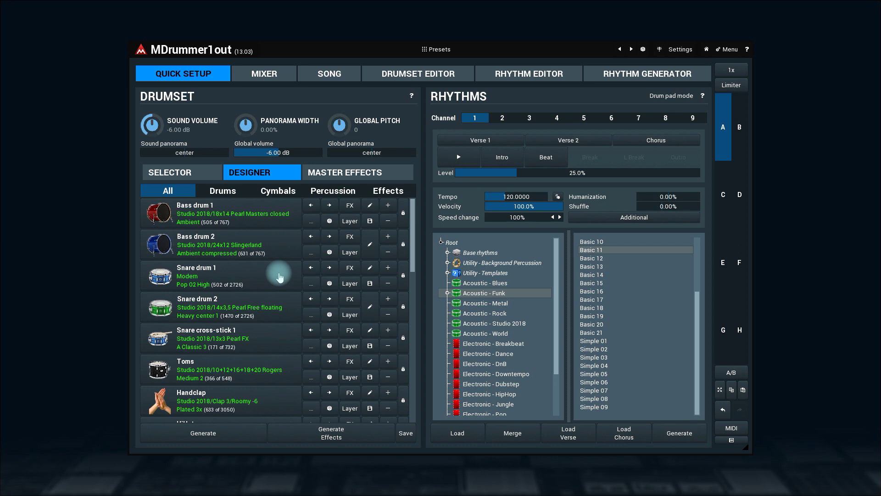
pyautogui.click(350, 268)
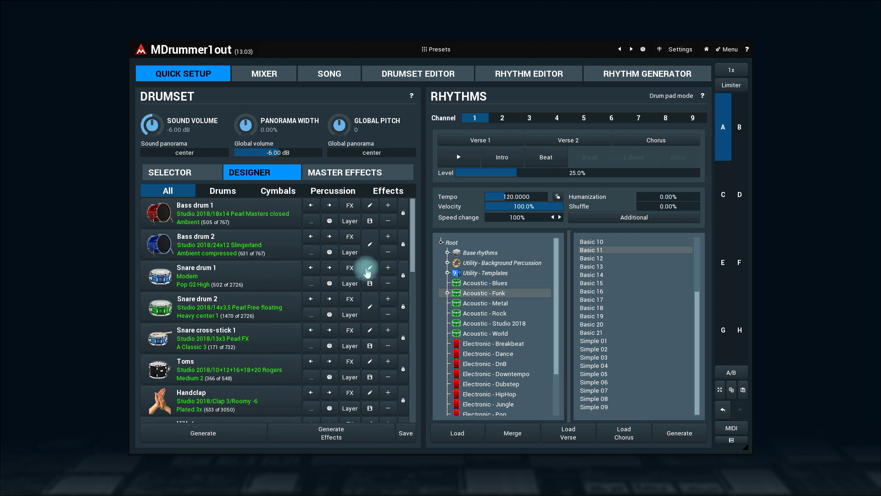
pyautogui.click(367, 272)
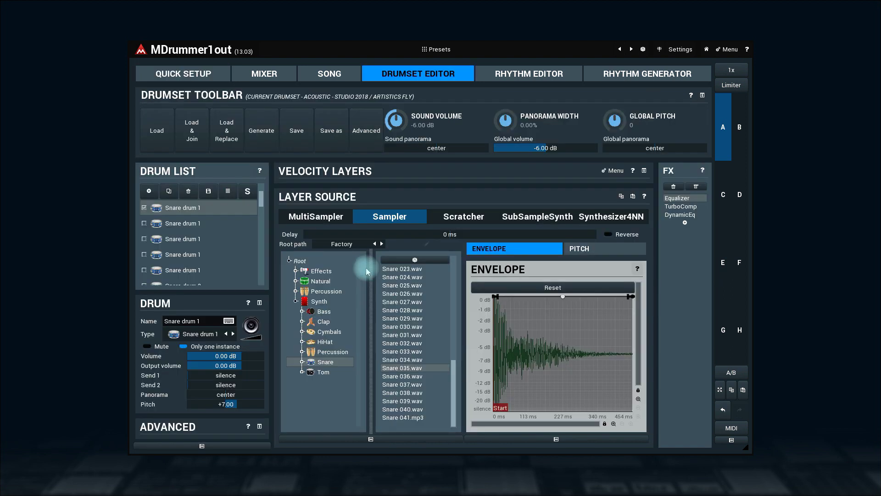
pyautogui.click(169, 78)
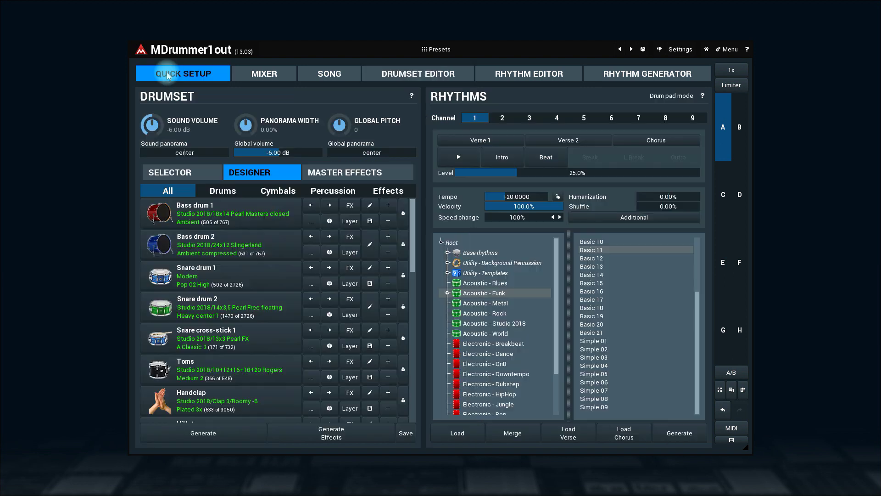
# Step: Store Snare drum 1 as component file 'my snare' under the Imported/Funk Set folder
pyautogui.click(370, 284)
pyautogui.click(322, 264)
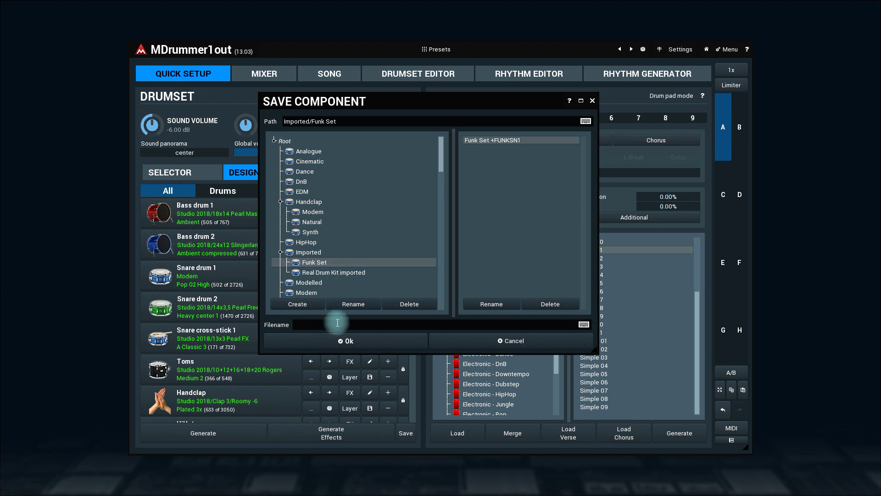
pyautogui.click(337, 323)
pyautogui.write('my snare')
pyautogui.click(342, 341)
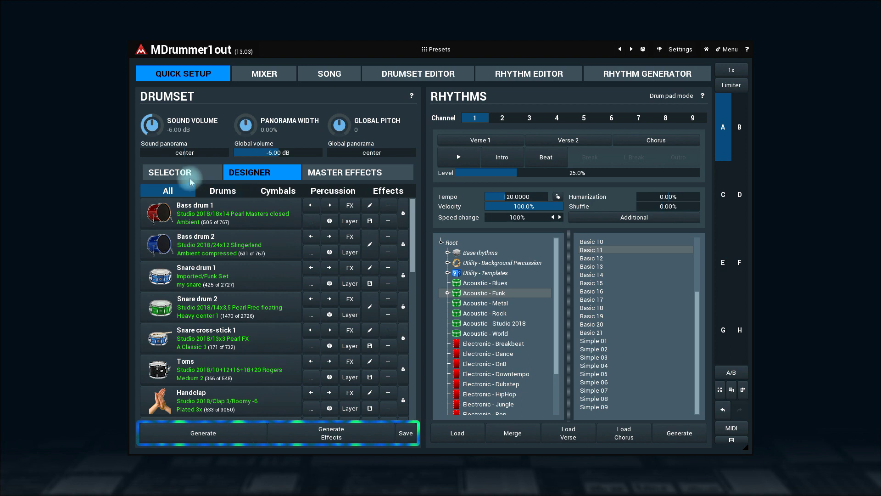
# Step: Browse the master effect categories and load the Compression (hard) preset
pyautogui.click(176, 176)
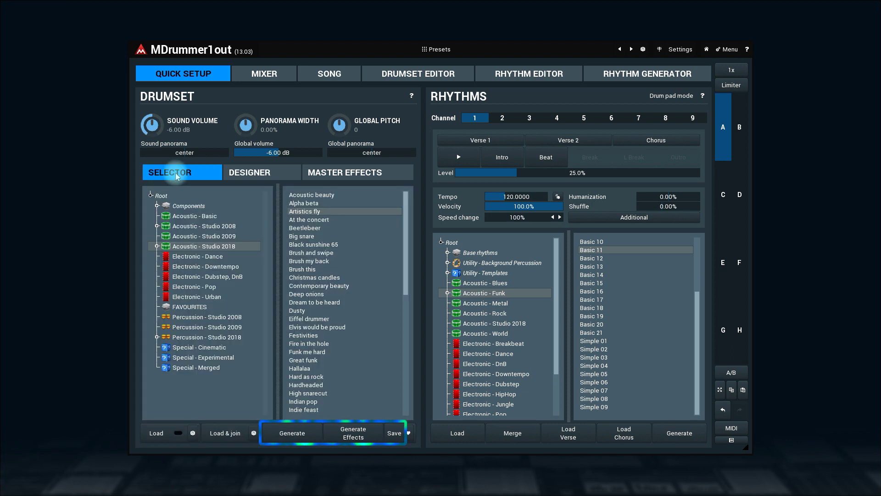
pyautogui.click(395, 173)
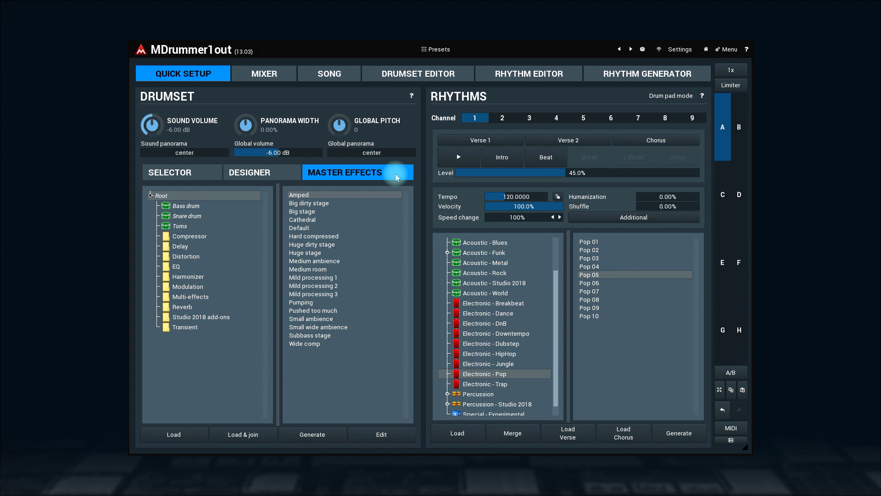
pyautogui.click(201, 238)
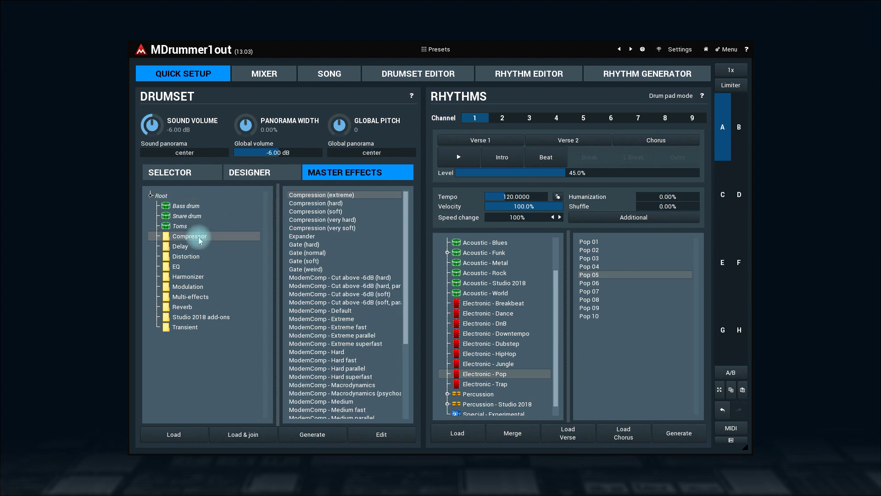
pyautogui.click(183, 250)
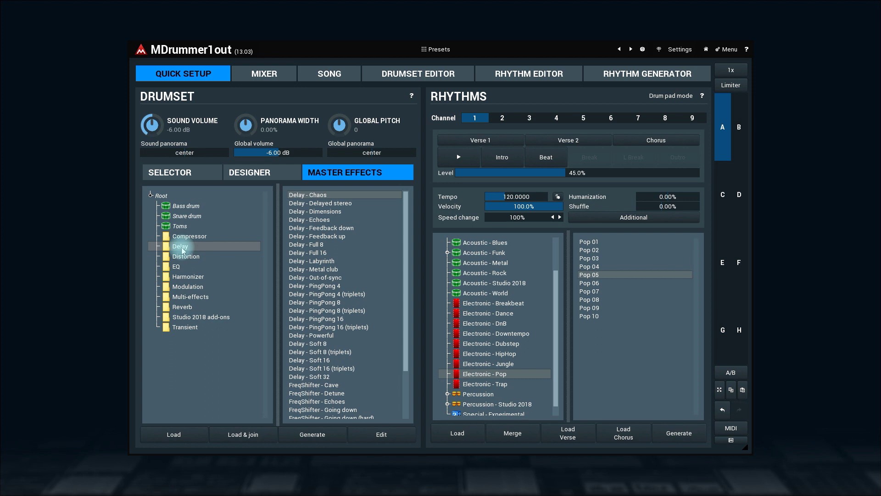
pyautogui.click(184, 259)
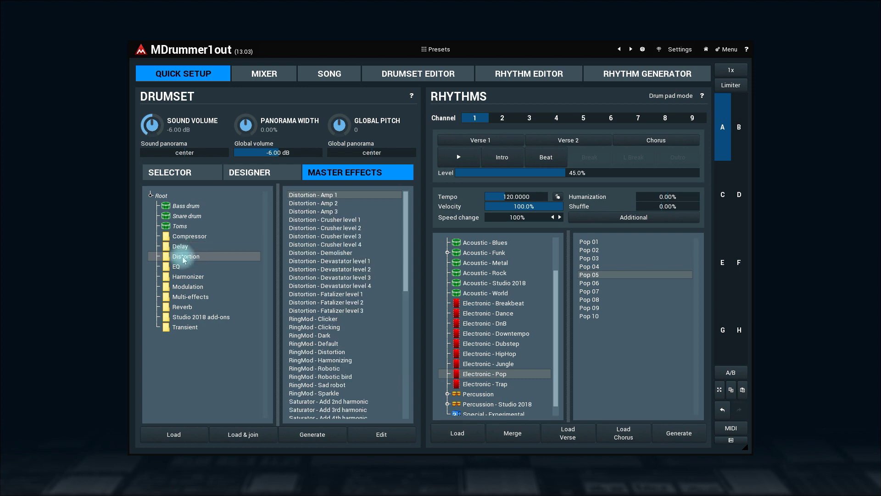
pyautogui.click(190, 278)
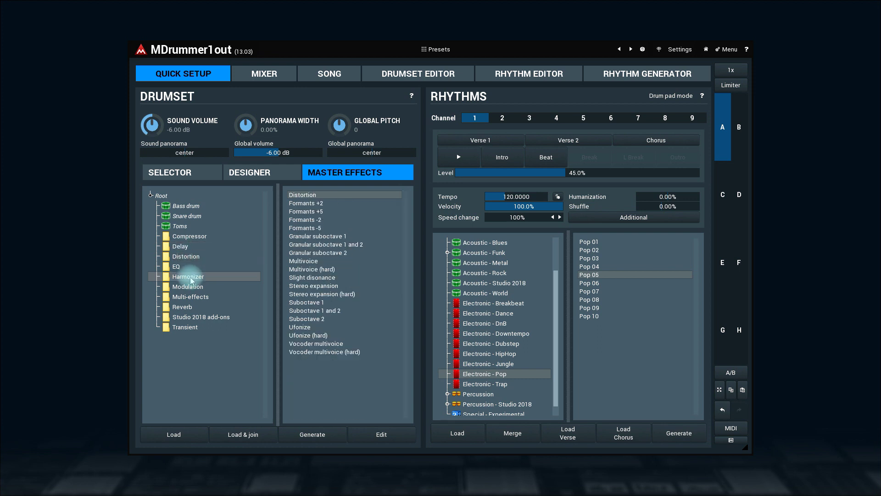
pyautogui.click(189, 306)
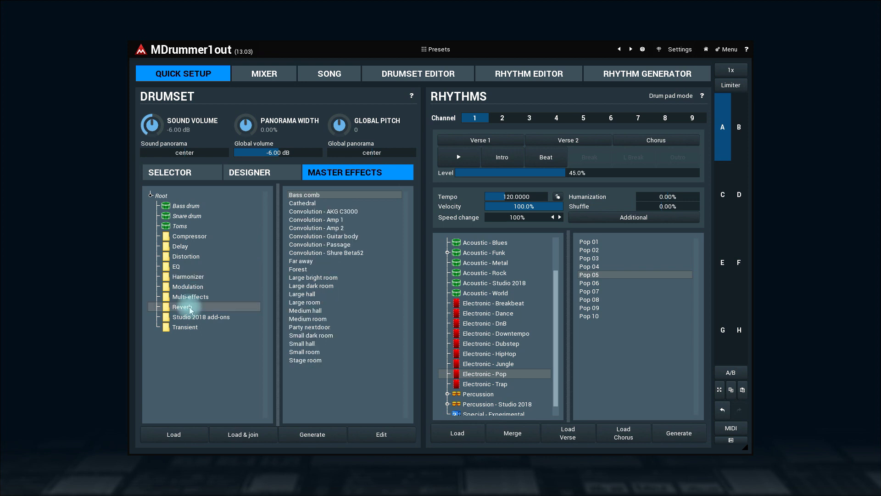
pyautogui.click(307, 261)
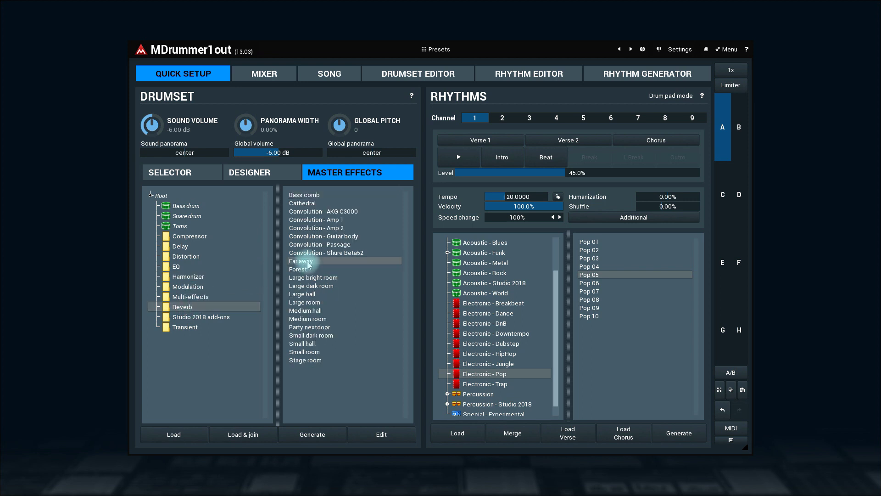
pyautogui.click(195, 237)
pyautogui.click(317, 205)
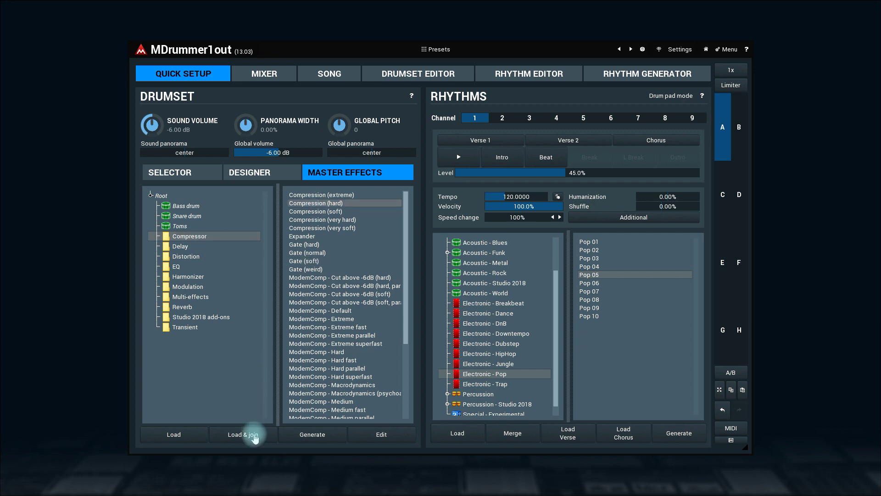
# Step: Play the rhythm briefly, stop it, glance at the drumset mixer, and return to Quick Setup
pyautogui.click(558, 143)
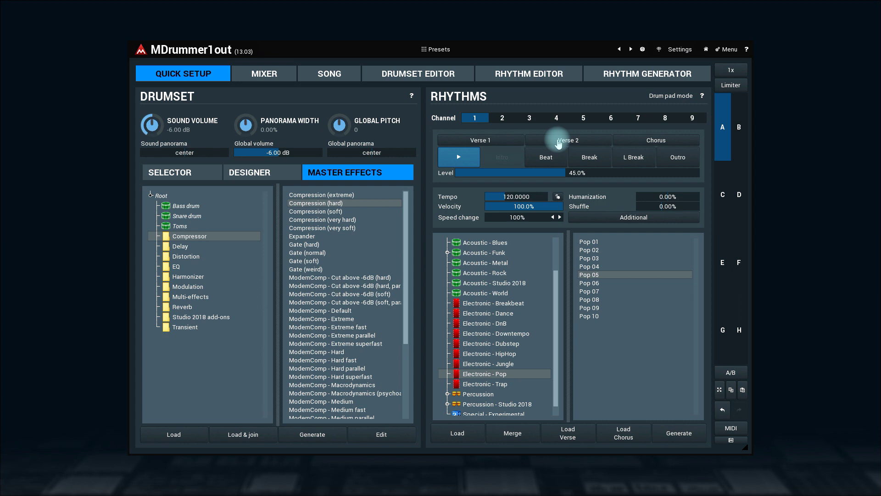
pyautogui.click(312, 436)
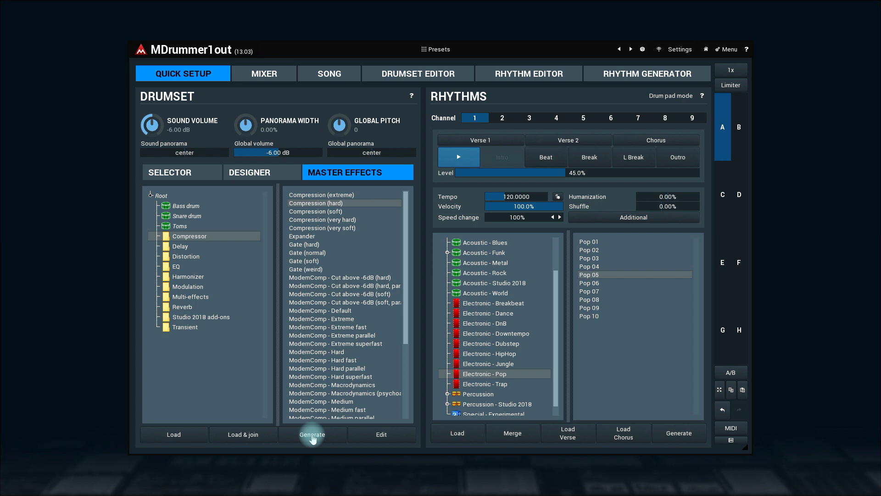
pyautogui.click(312, 436)
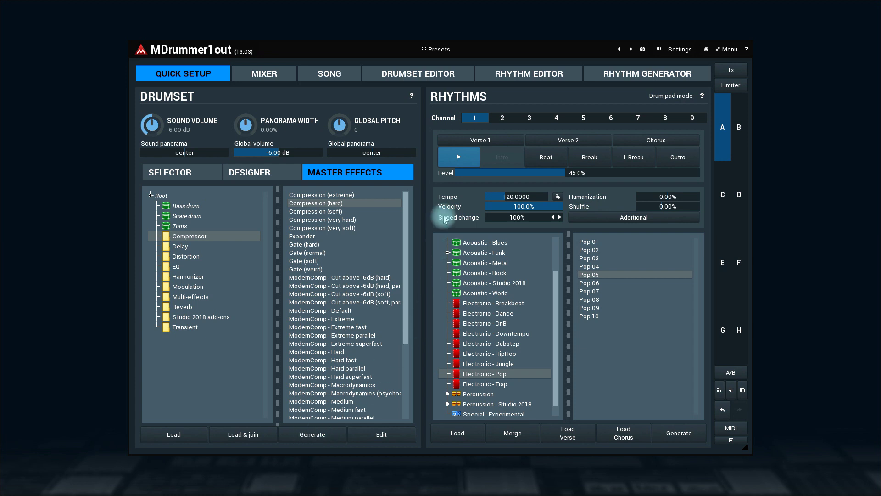
pyautogui.click(460, 160)
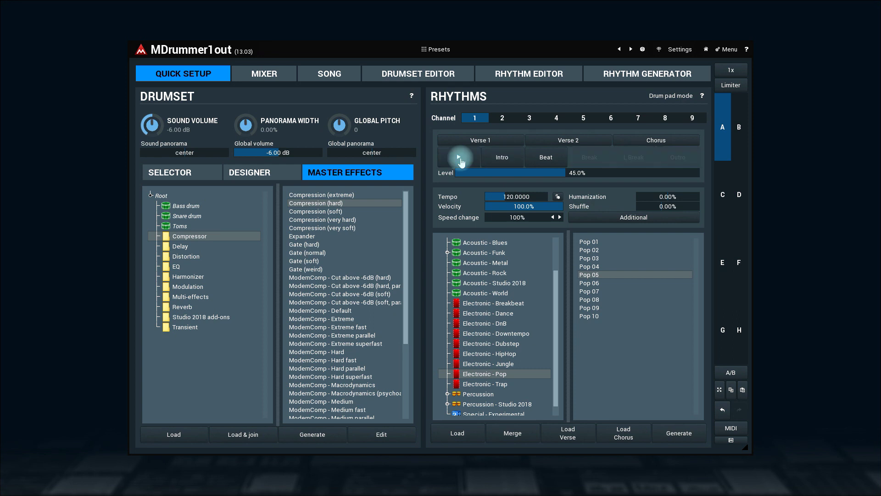
pyautogui.click(382, 434)
pyautogui.moveTo(374, 439); pyautogui.dragTo(180, 440)
pyautogui.click(203, 80)
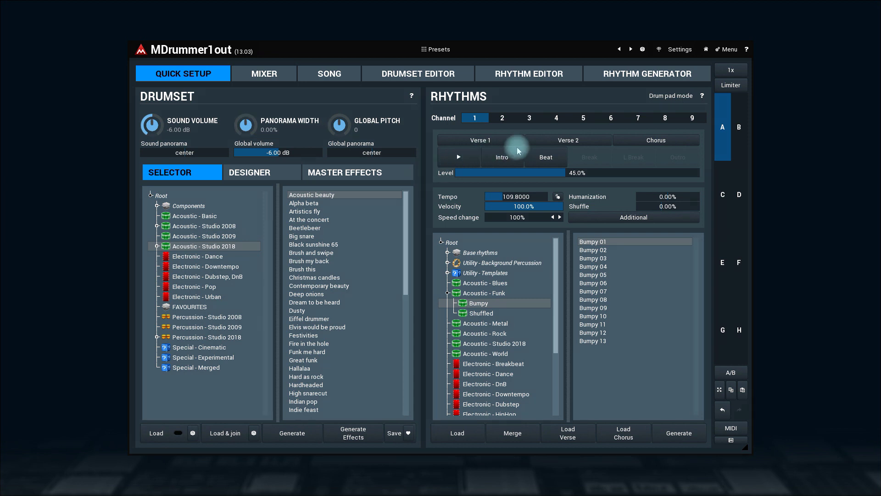
# Step: Play Bumpy 01, sweep the panorama width up and down, then reset it to 0.00%
pyautogui.click(551, 145)
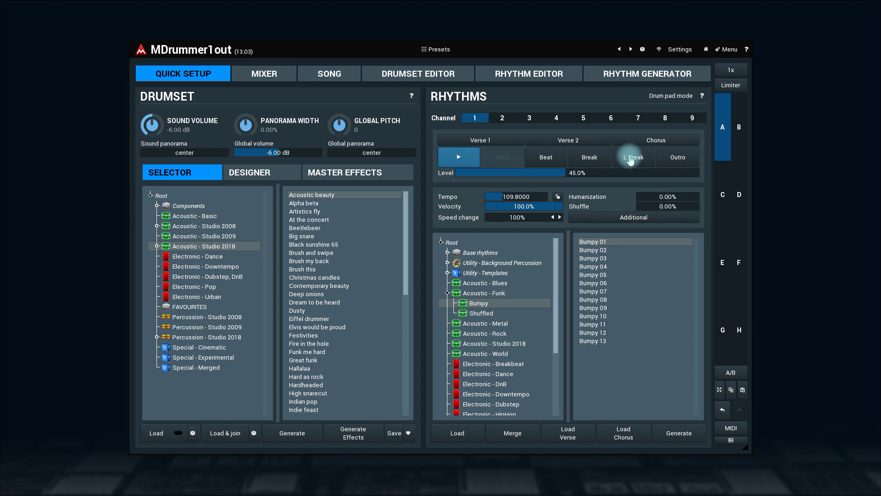
pyautogui.moveTo(246, 125); pyautogui.dragTo(245, 55)
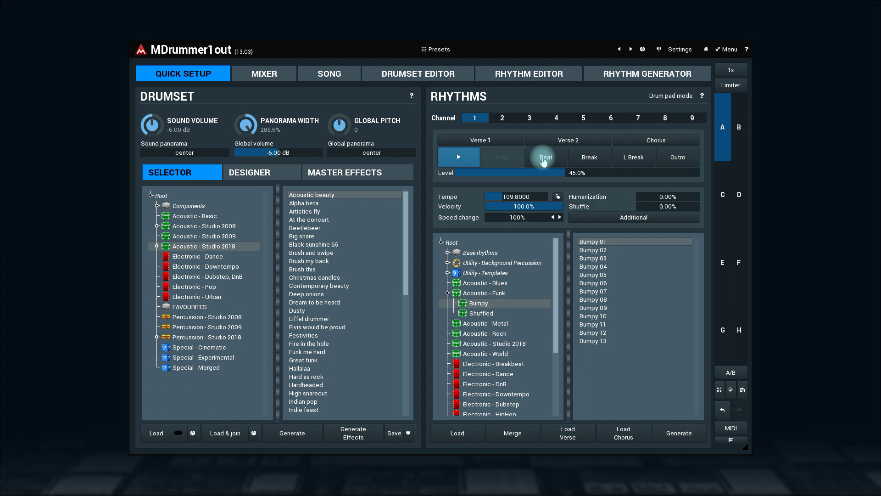
pyautogui.moveTo(246, 125); pyautogui.dragTo(246, 161)
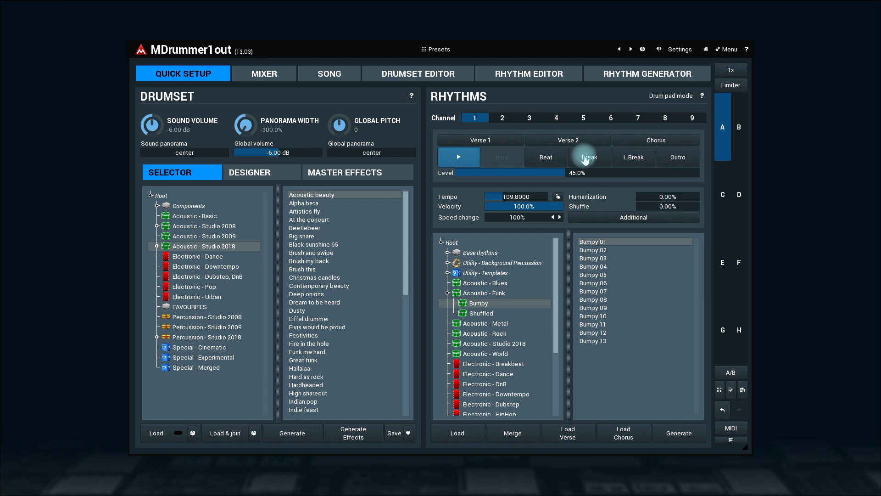
pyautogui.doubleClick(246, 123)
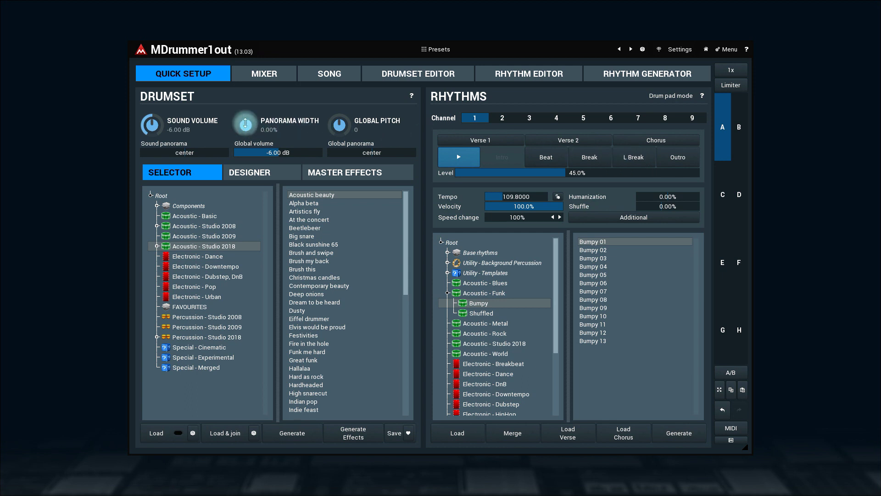